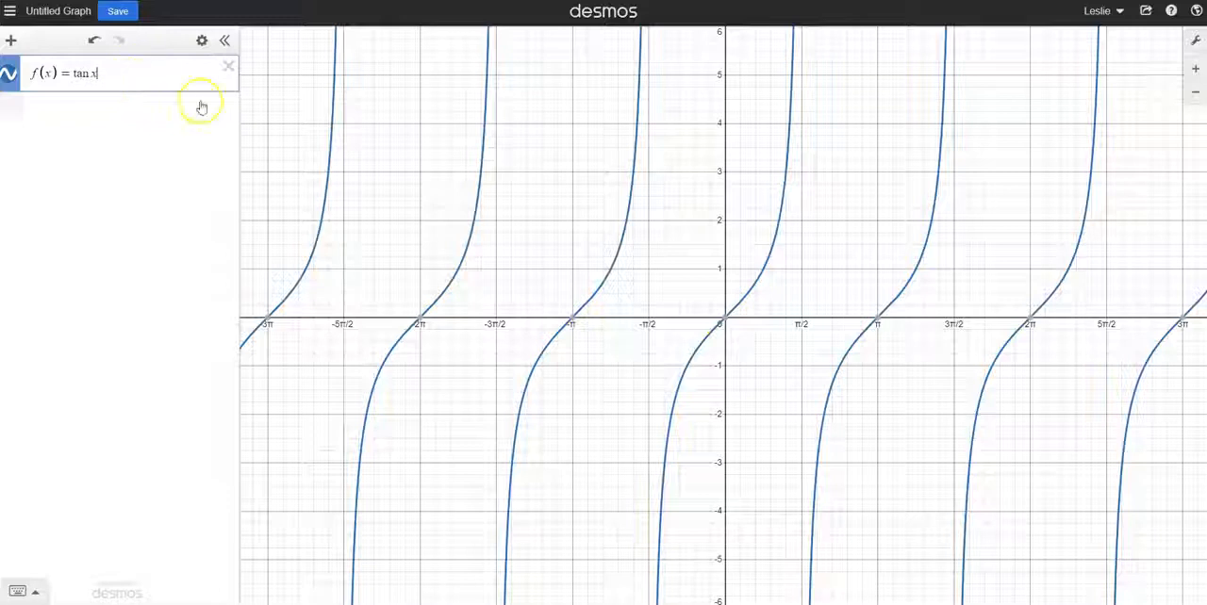
# Add a second function g(x) = tan x and colour its graph orange
pyautogui.click(728, 318)
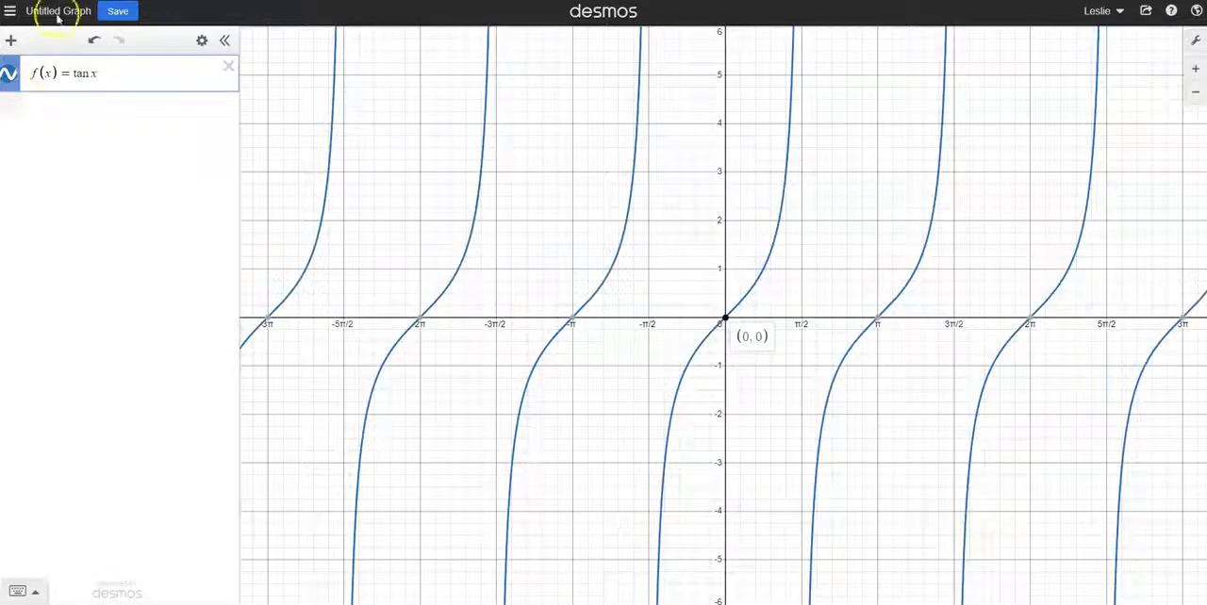
pyautogui.click(110, 110)
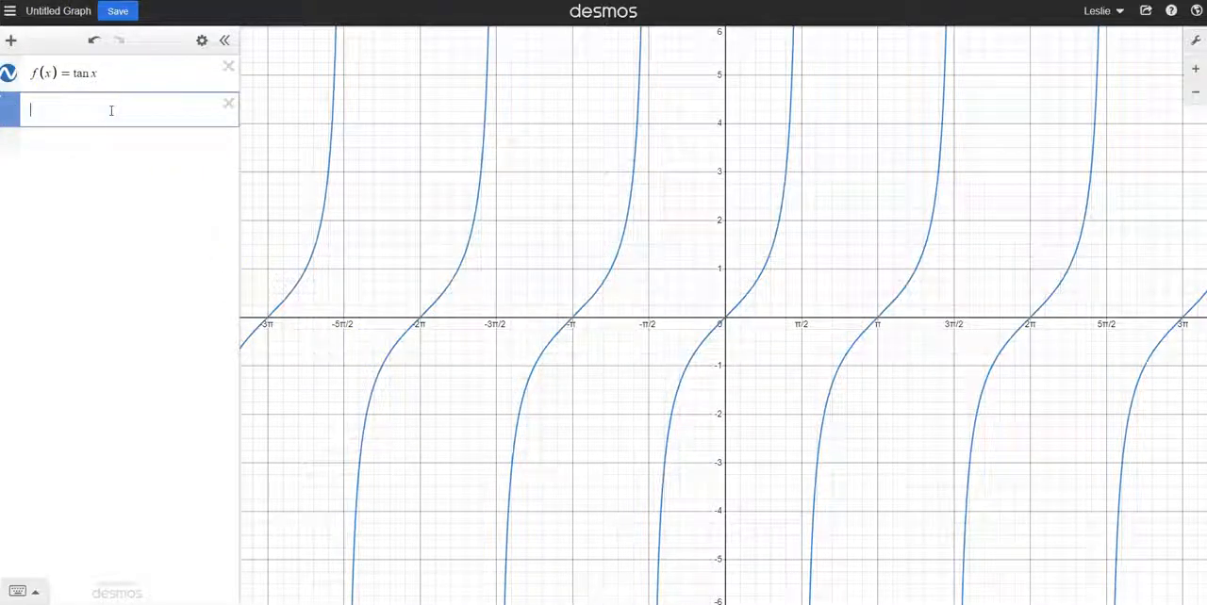
pyautogui.write('g(x) ')
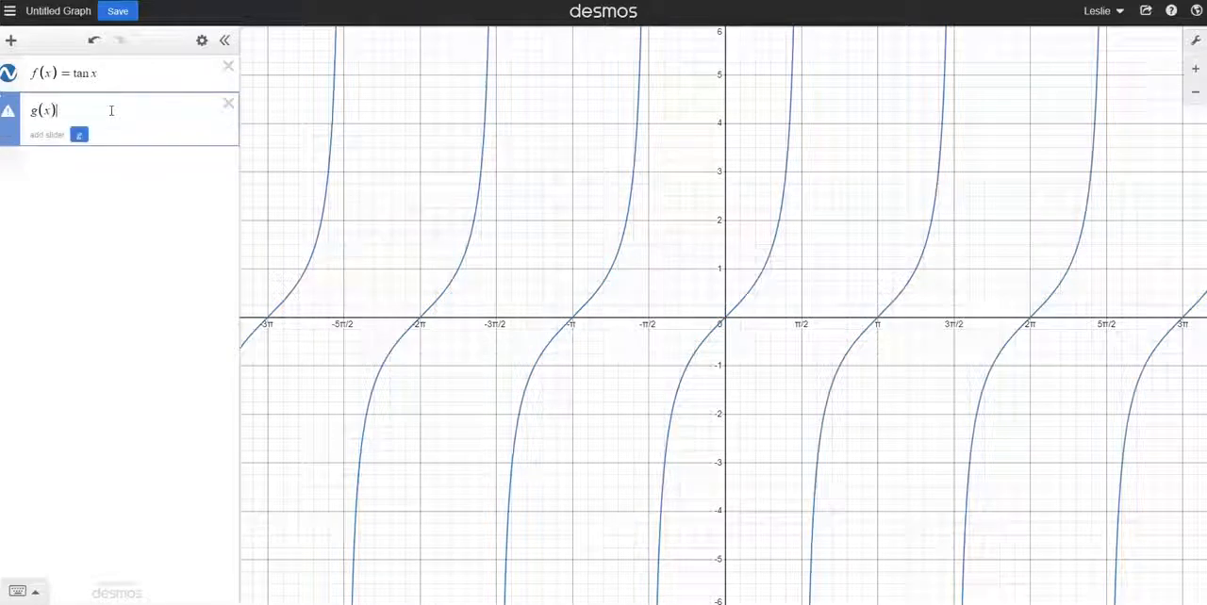
pyautogui.write('= tan x')
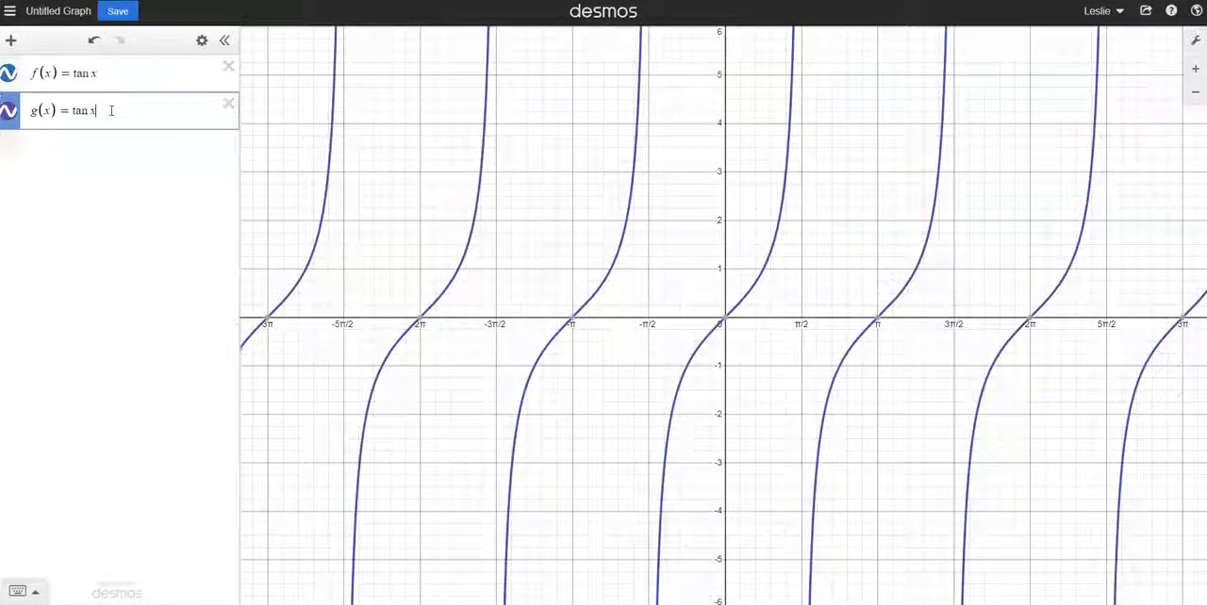
pyautogui.click(8, 113)
pyautogui.click(103, 176)
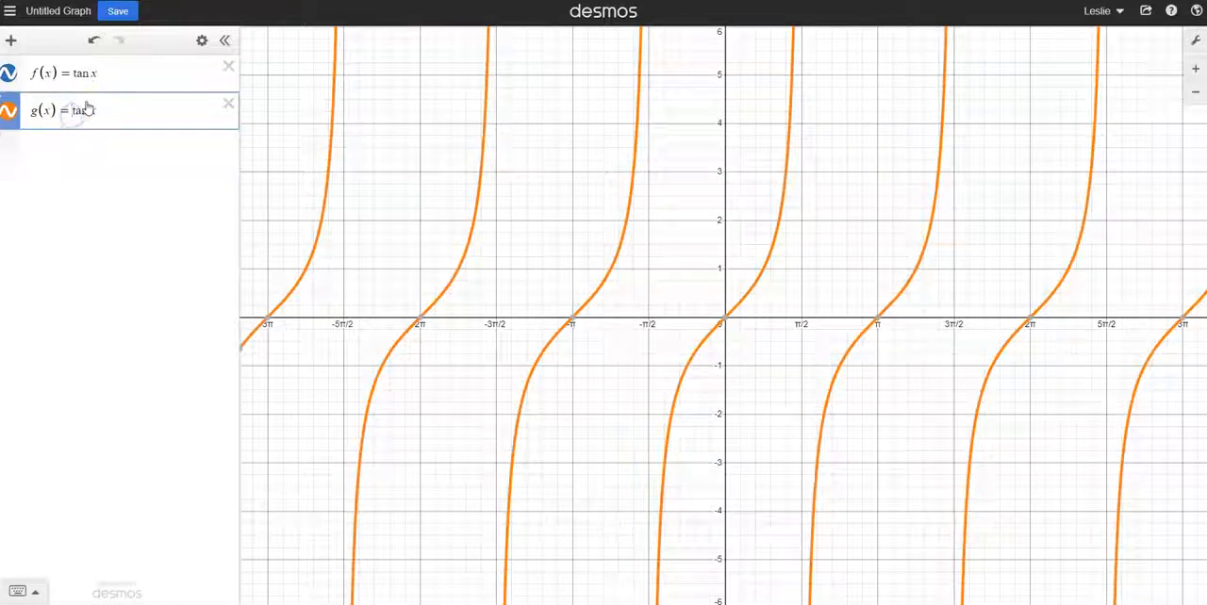
# Put a coefficient a in front of tan x in g(x), add a slider for a and set a to -1
pyautogui.write('a')
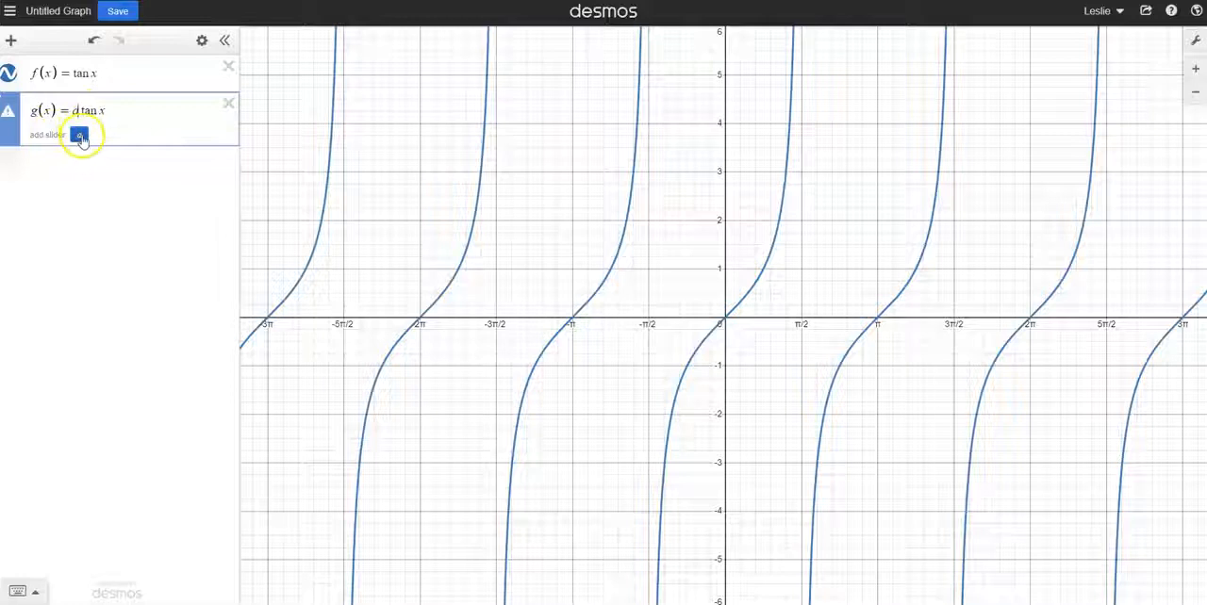
pyautogui.click(79, 136)
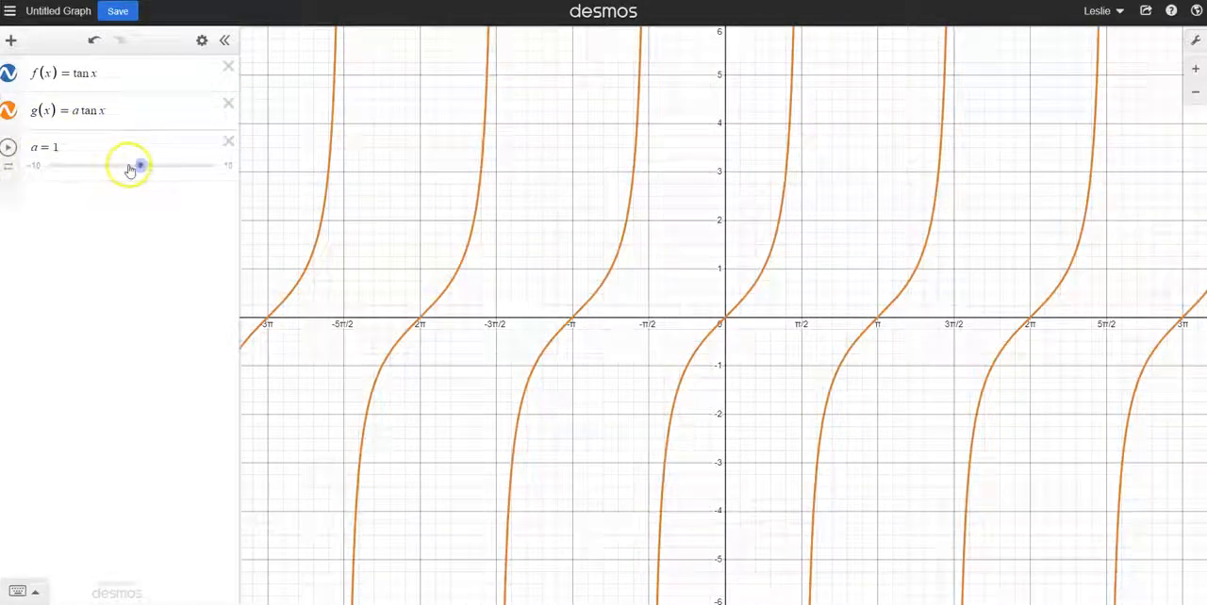
pyautogui.moveTo(143, 169); pyautogui.dragTo(123, 173)
# Raise the coefficient a of g(x) to 10 and lower it to 7.7 to vary the vertical stretch
pyautogui.click(76, 111)
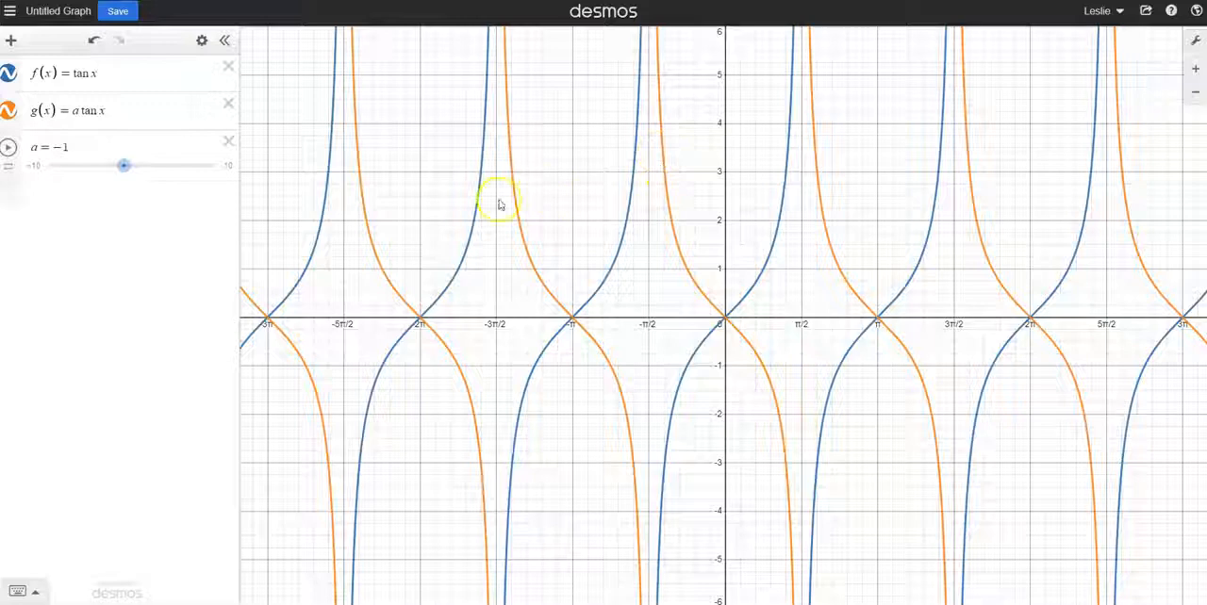
pyautogui.moveTo(122, 176); pyautogui.dragTo(224, 169)
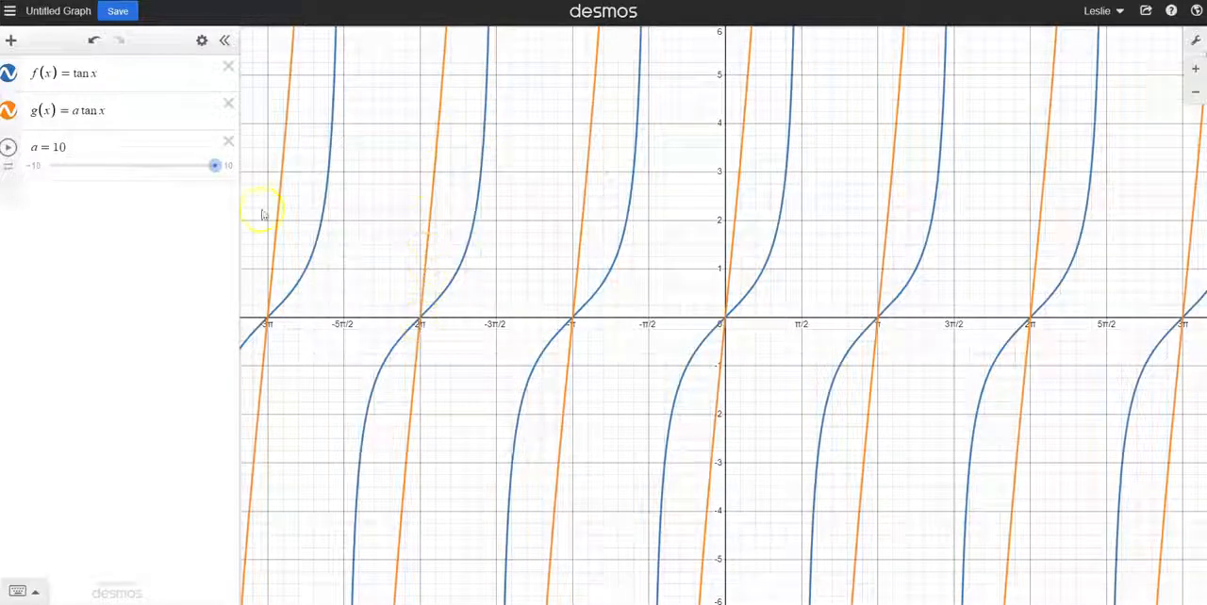
pyautogui.moveTo(215, 166); pyautogui.dragTo(196, 170)
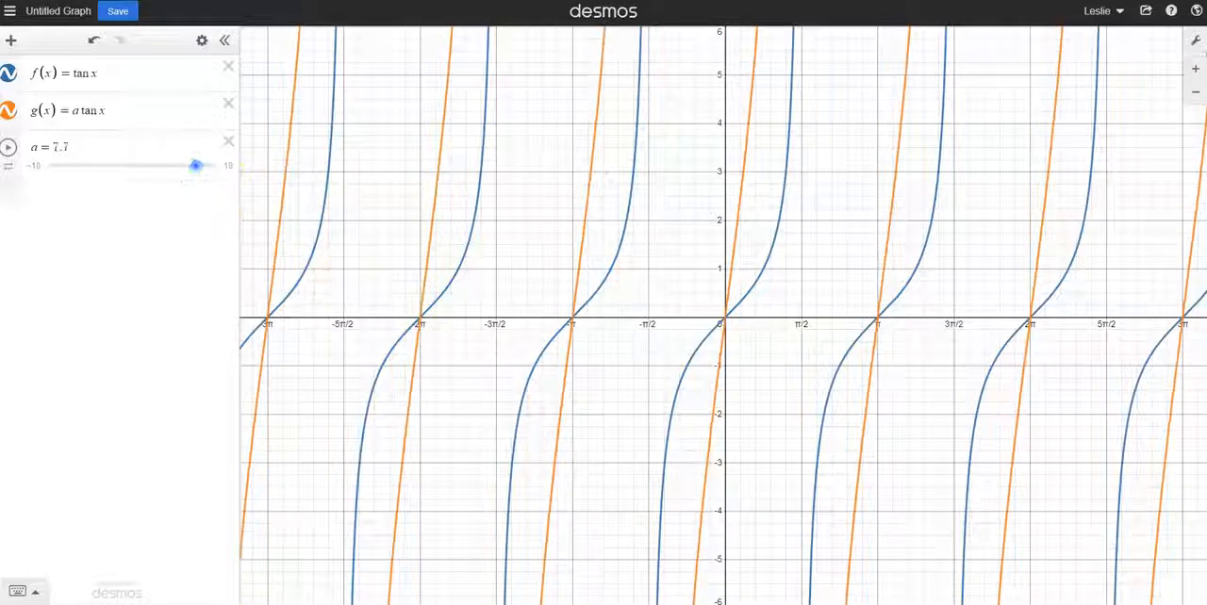
# Play and pause the animation of a, and set a to 1.1
pyautogui.click(8, 148)
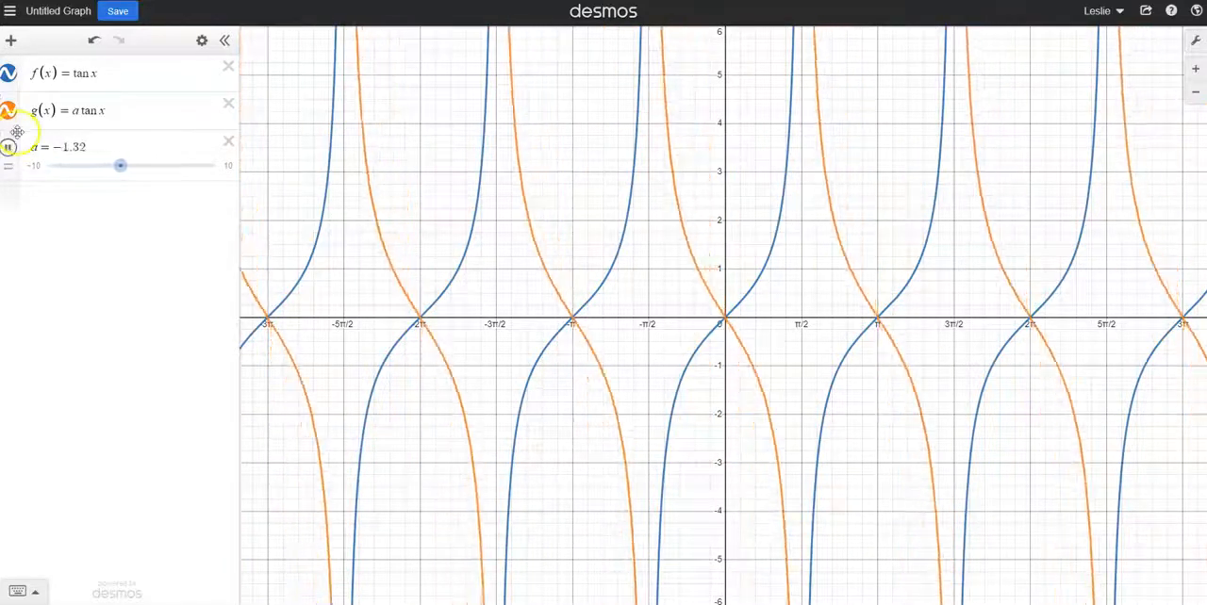
pyautogui.click(8, 149)
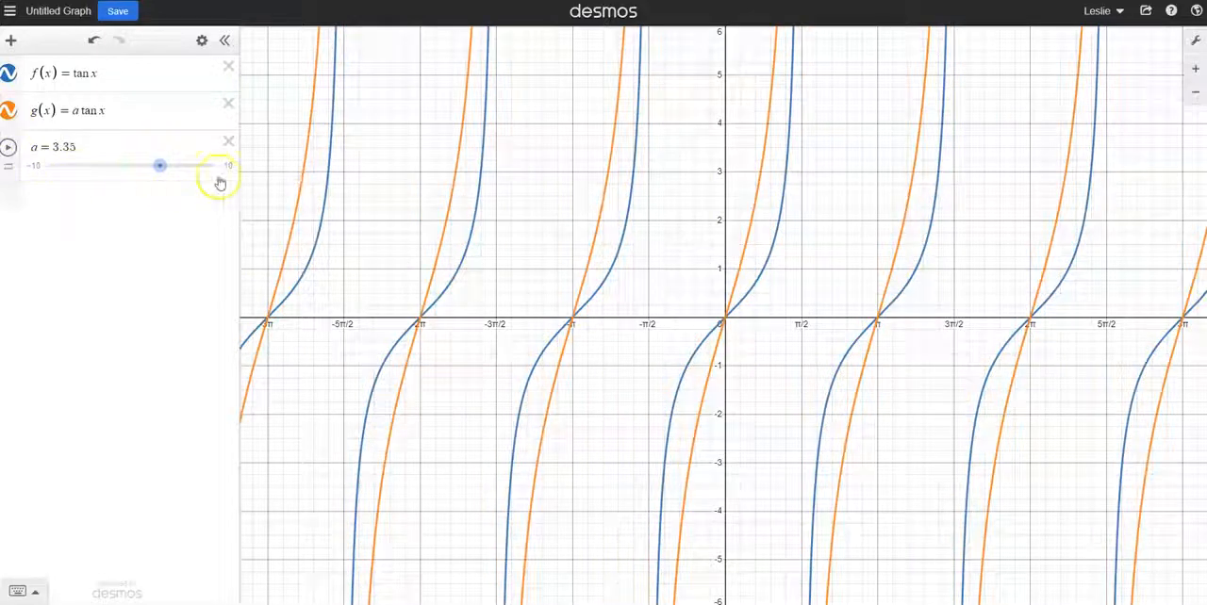
pyautogui.moveTo(166, 169); pyautogui.dragTo(142, 167)
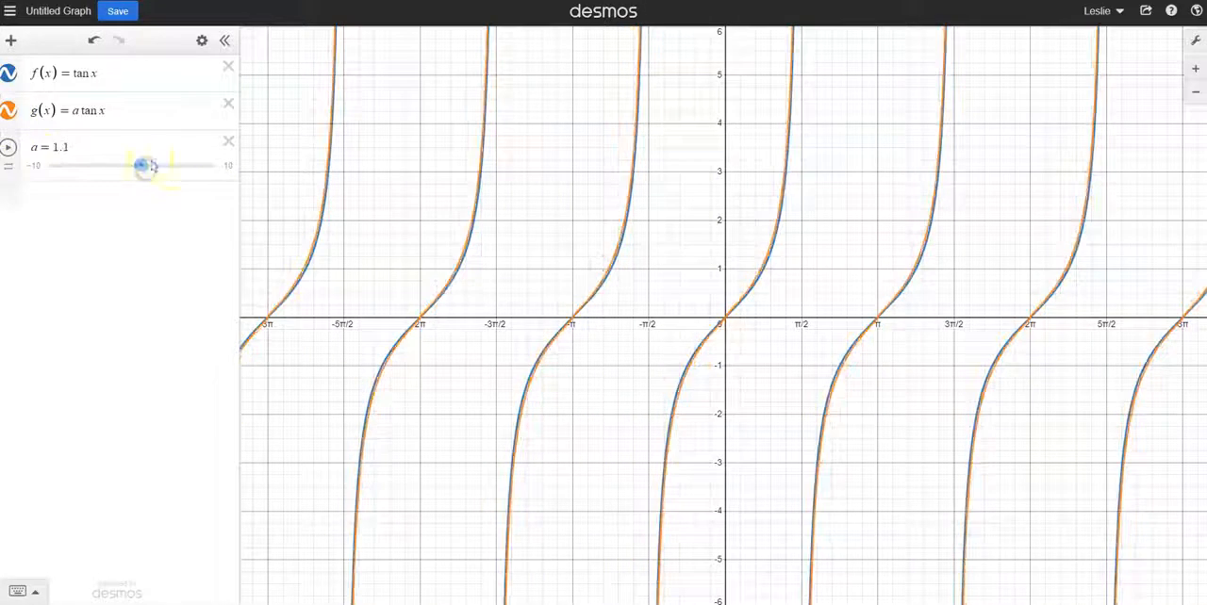
# Set the slider limits of a to -5 and 7, and play and pause its animation
pyautogui.click(55, 149)
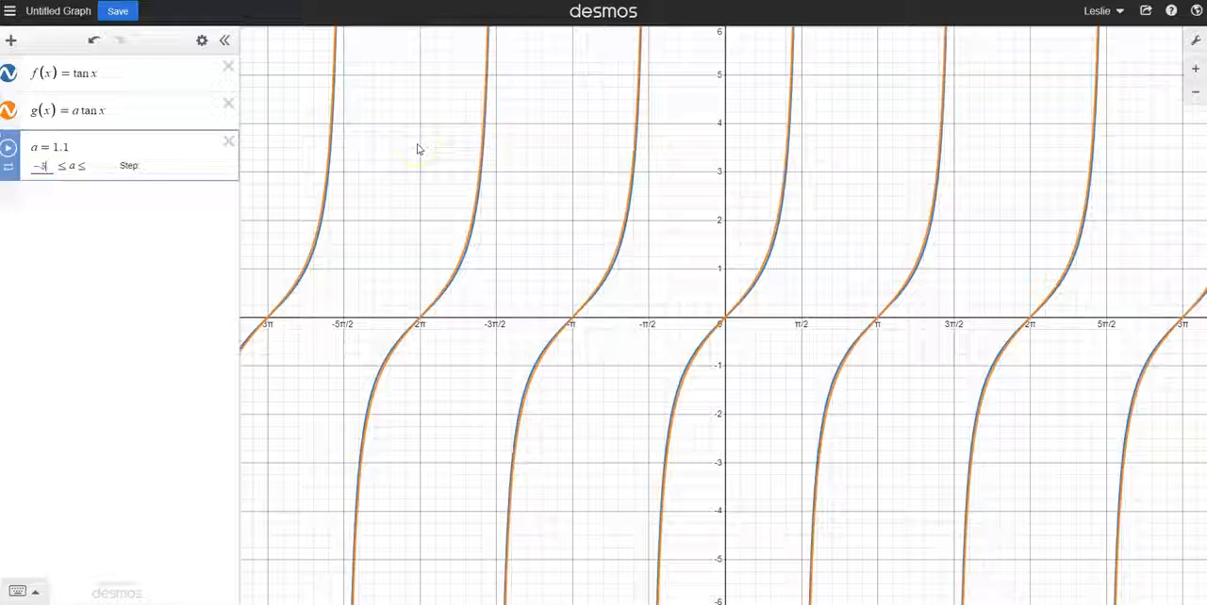
pyautogui.press('BackSpace')
pyautogui.write('1.1')
pyautogui.press('BackSpace')
pyautogui.press('BackSpace')
pyautogui.click(8, 148)
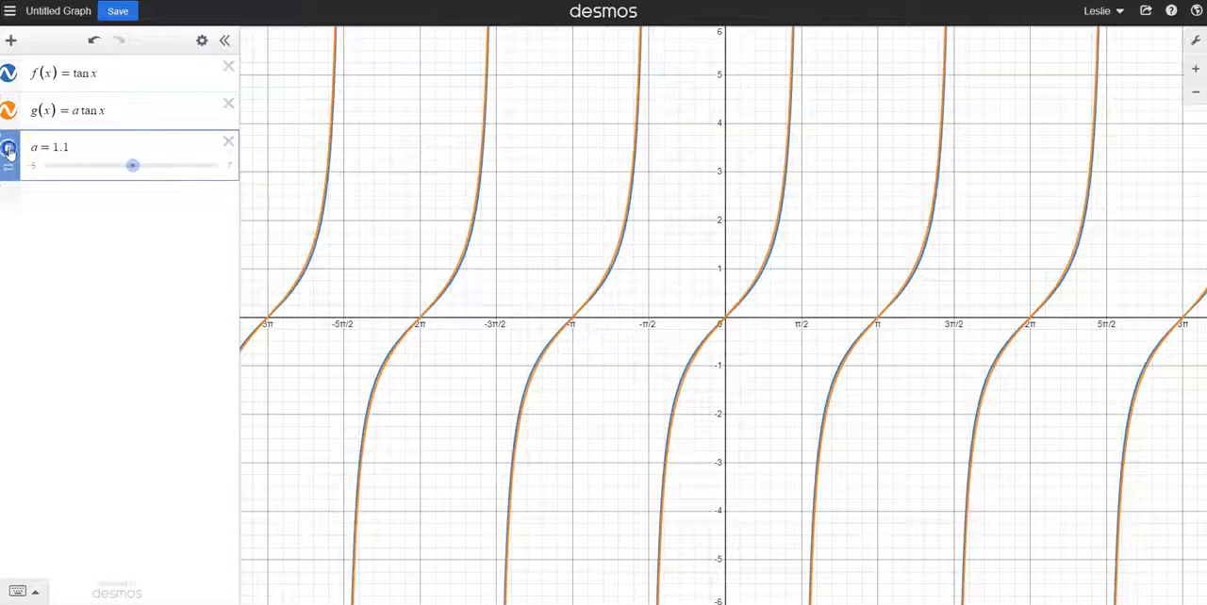
pyautogui.moveTo(337, 604)
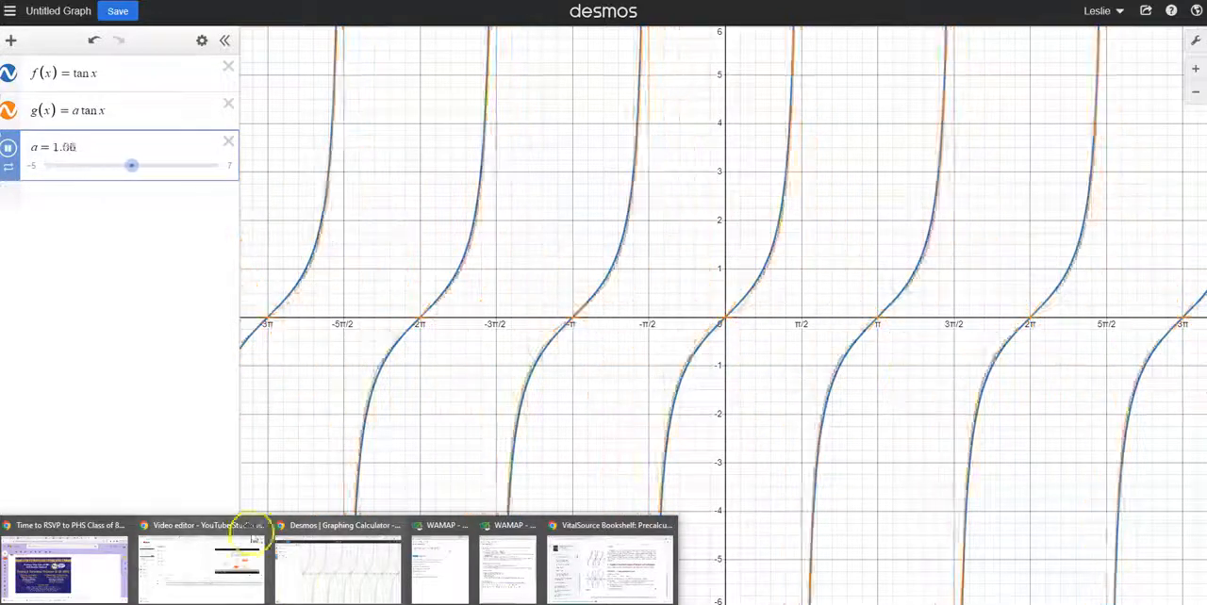
pyautogui.click(9, 151)
# Set the slider limits of a to -2 and 3 and play its animation
pyautogui.click(36, 165)
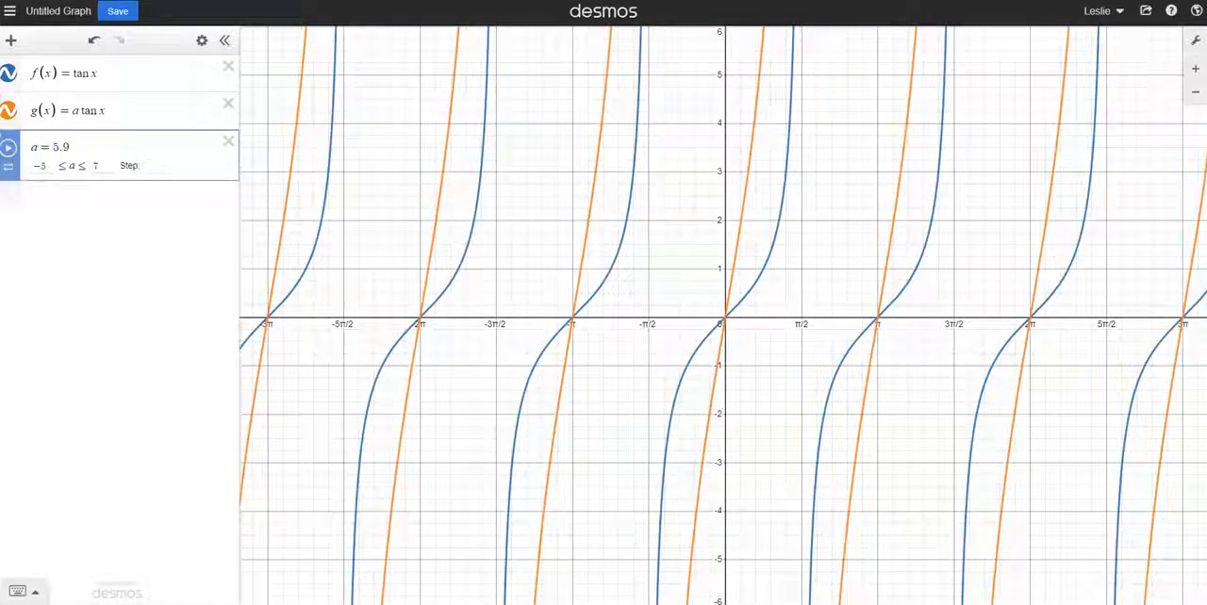
pyautogui.click(41, 166)
pyautogui.write('3')
pyautogui.click(105, 168)
pyautogui.click(47, 138)
pyautogui.click(8, 151)
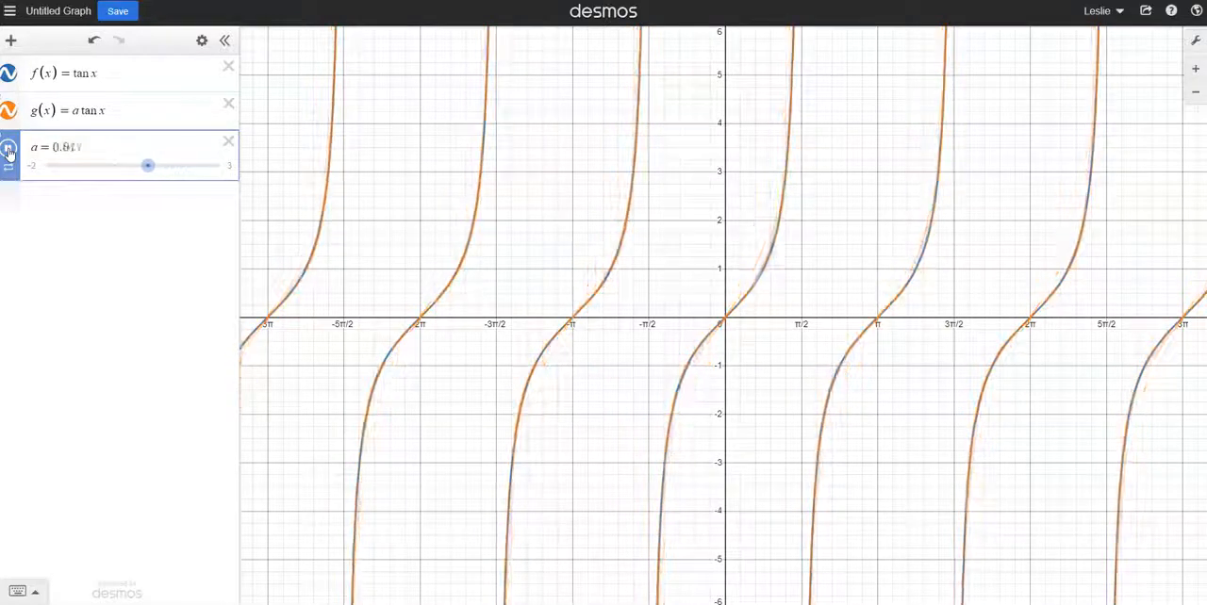
# Set the slider step of a to π/3, and play and pause its animation
pyautogui.click(80, 147)
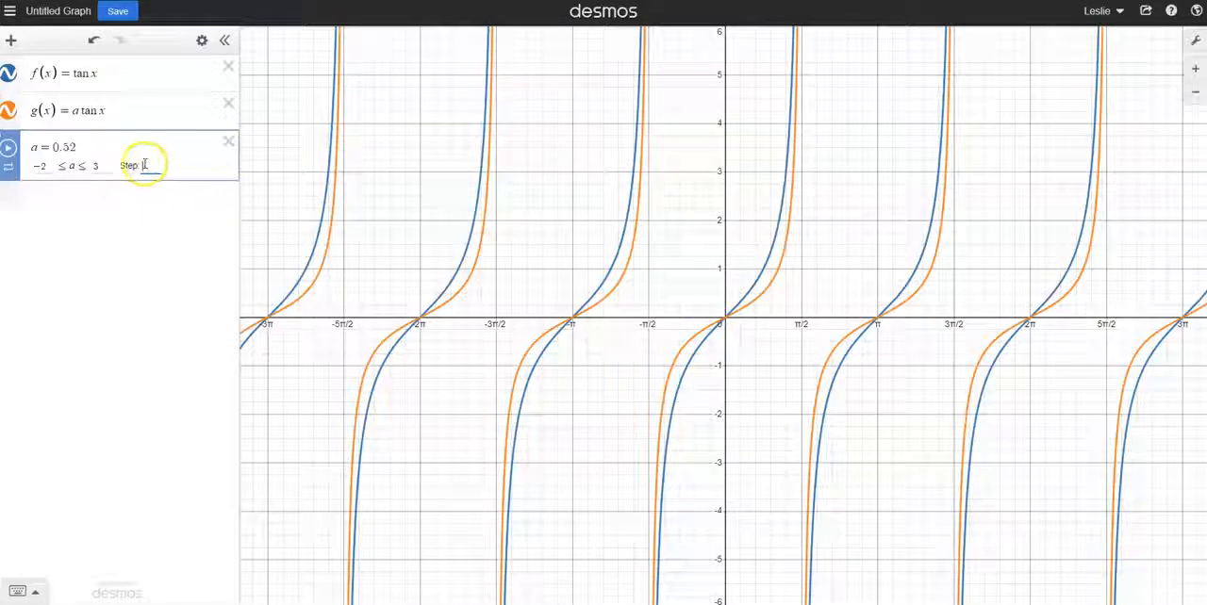
pyautogui.write('pi')
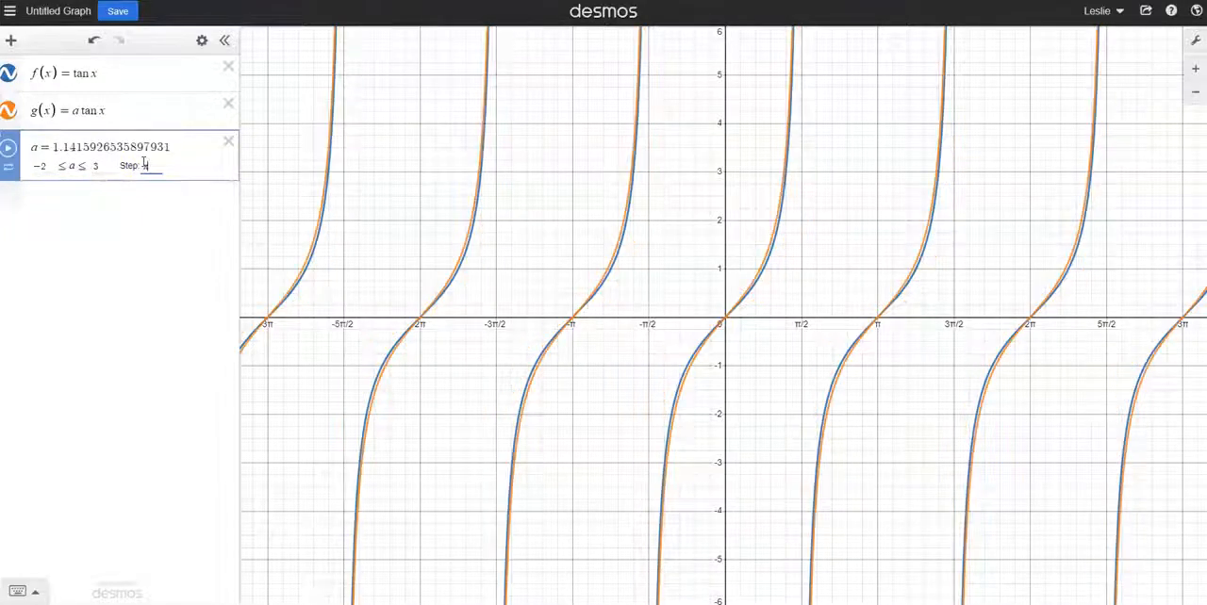
pyautogui.write('/3')
pyautogui.click(100, 141)
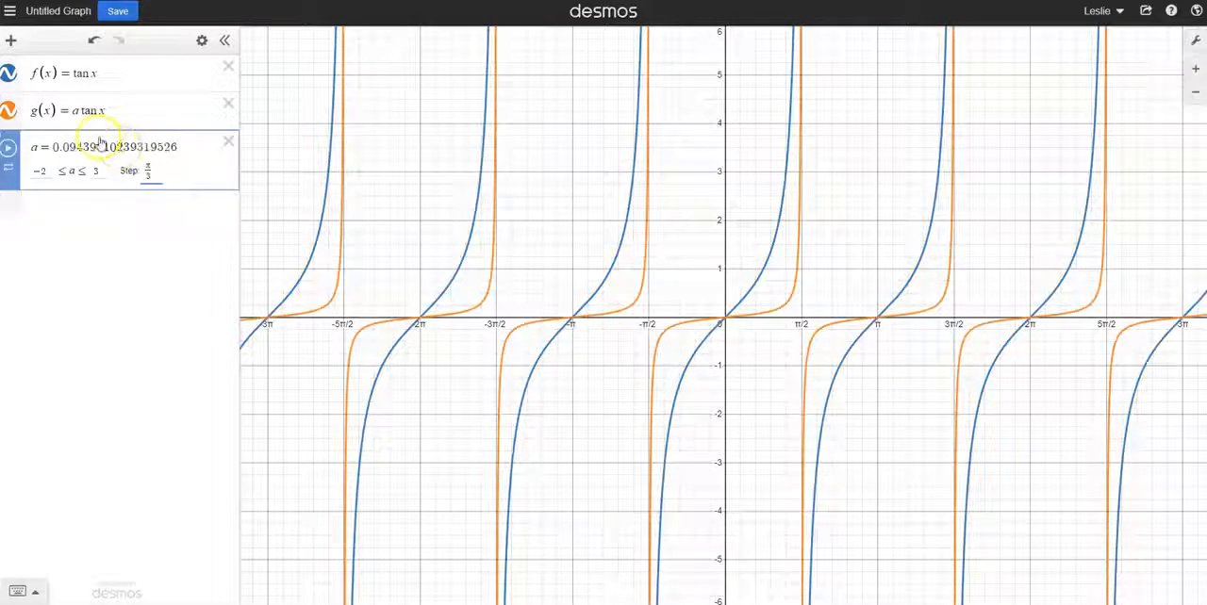
pyautogui.click(8, 153)
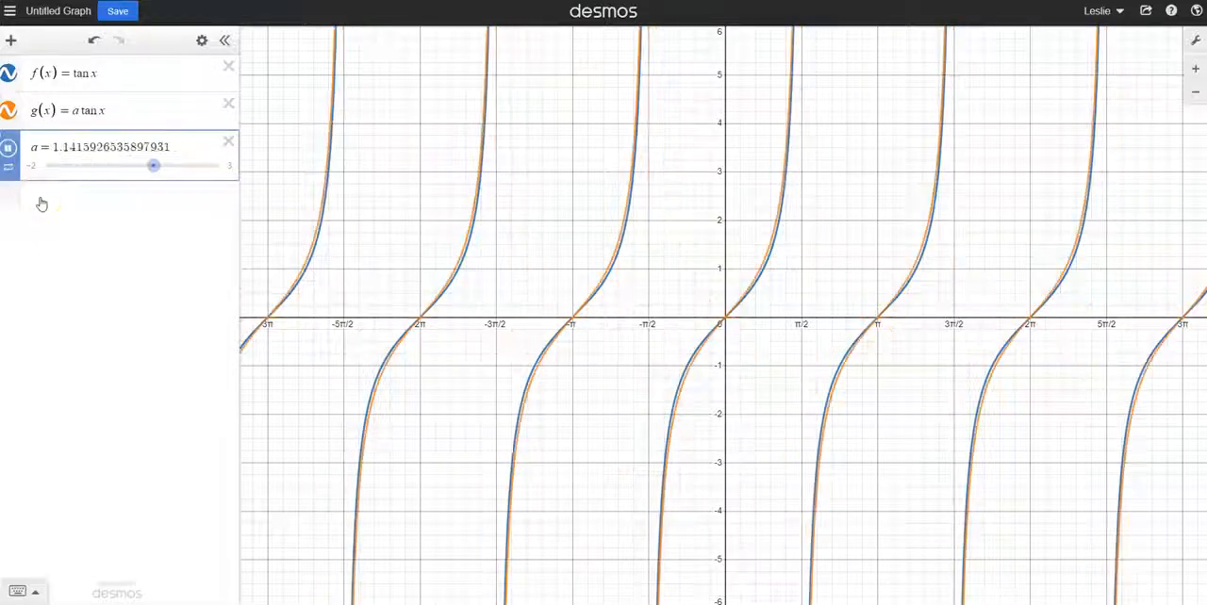
pyautogui.click(8, 151)
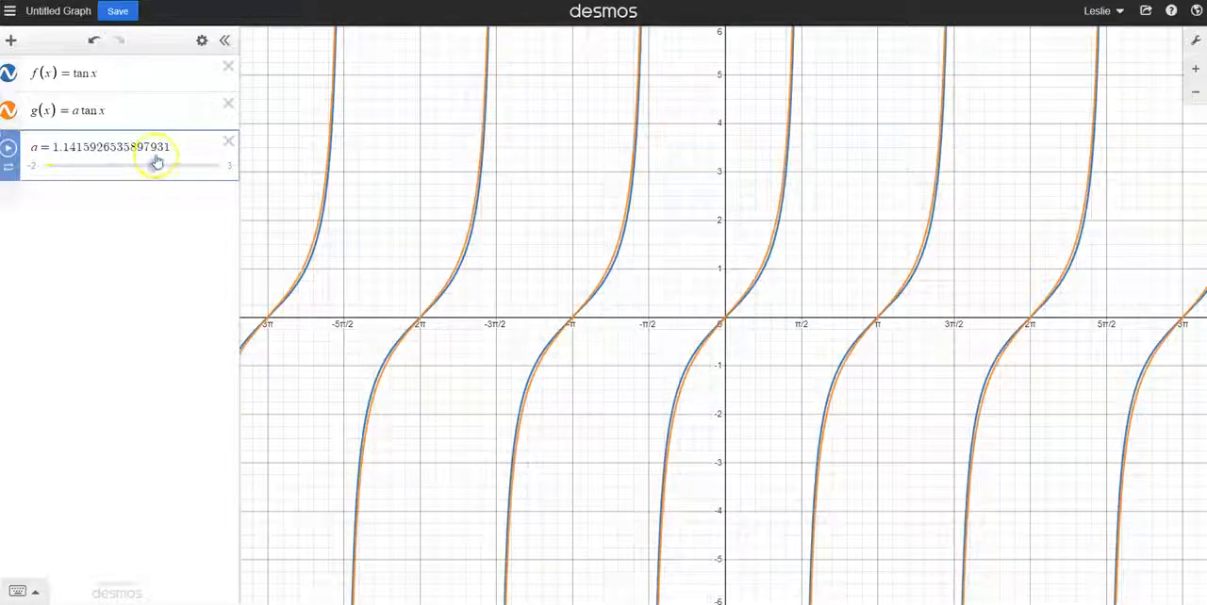
# Clear the slider step of a and set its upper limit to 2
pyautogui.click(31, 146)
pyautogui.click(157, 171)
pyautogui.press('BackSpace')
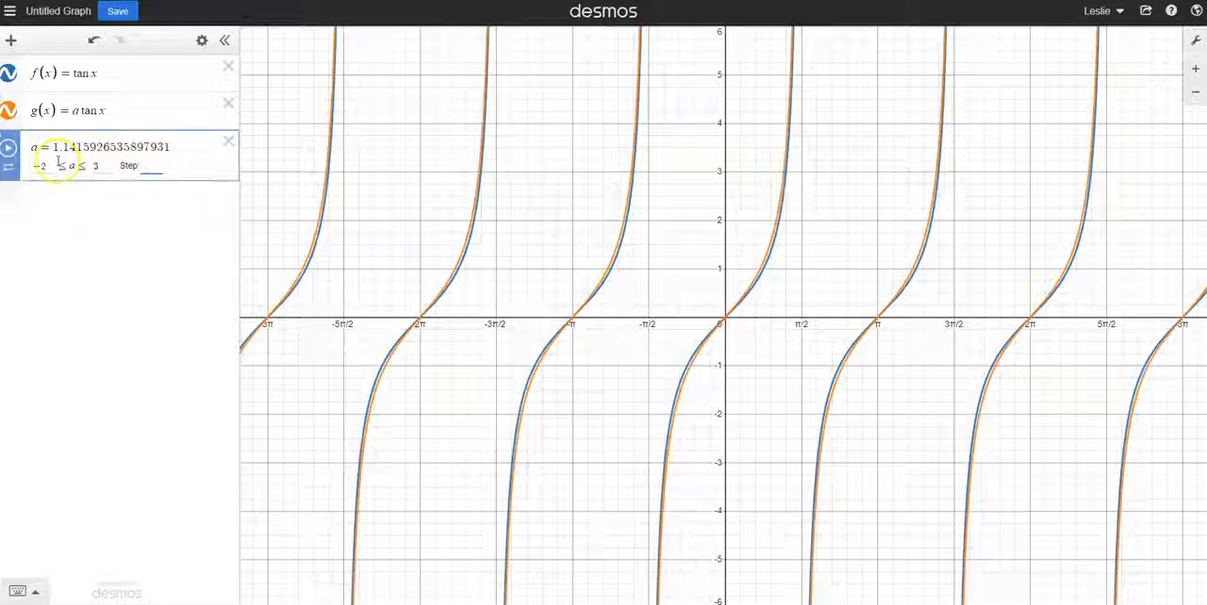
pyautogui.click(45, 166)
pyautogui.click(98, 167)
pyautogui.write('2')
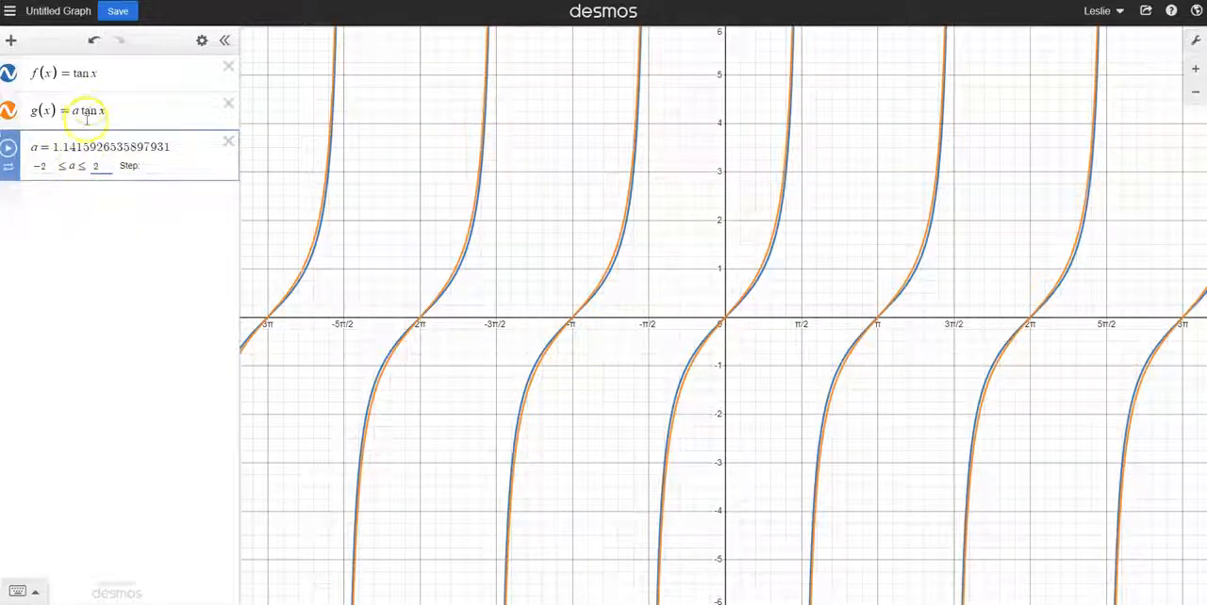
# Play and pause the animation of a within the new limits, and raise a to 1.5 and 2
pyautogui.click(76, 112)
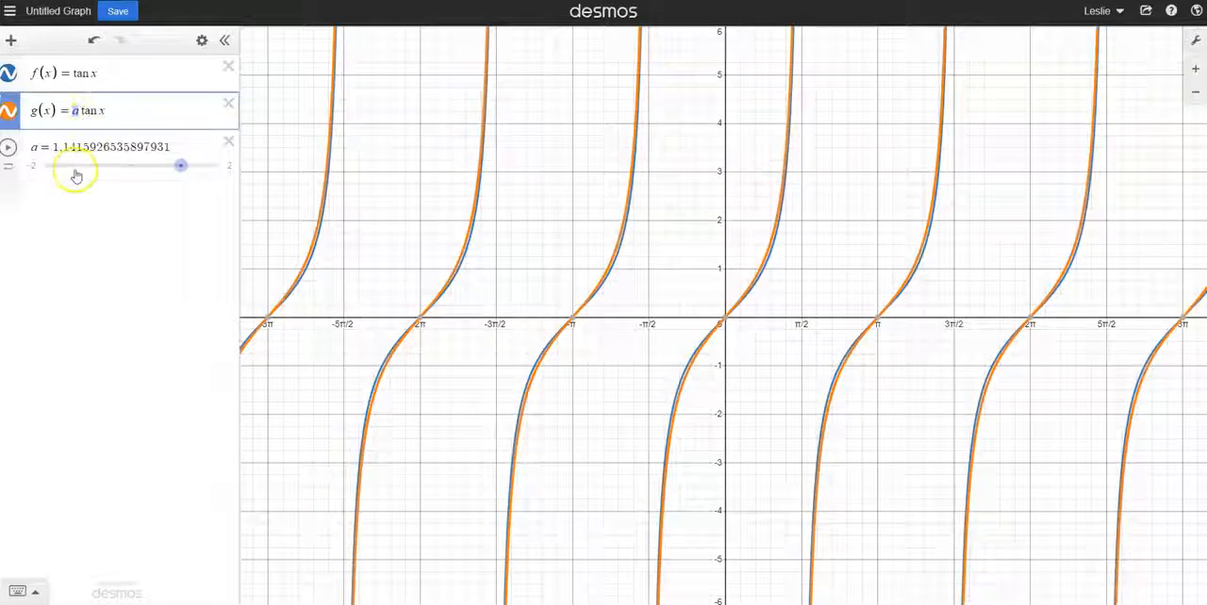
pyautogui.click(9, 148)
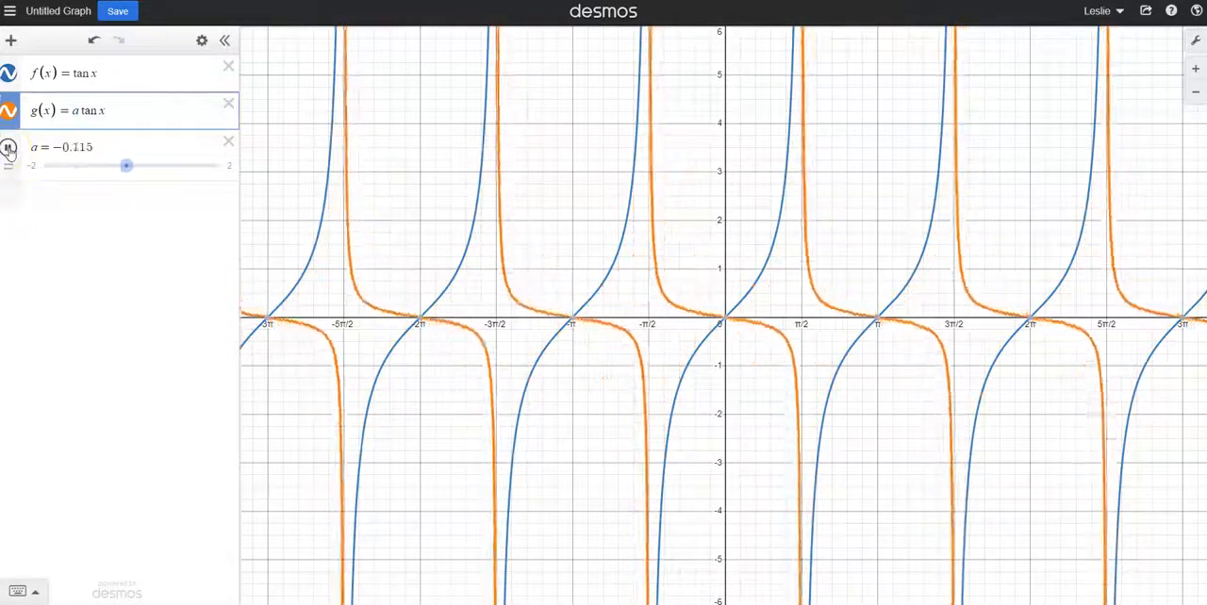
pyautogui.click(9, 148)
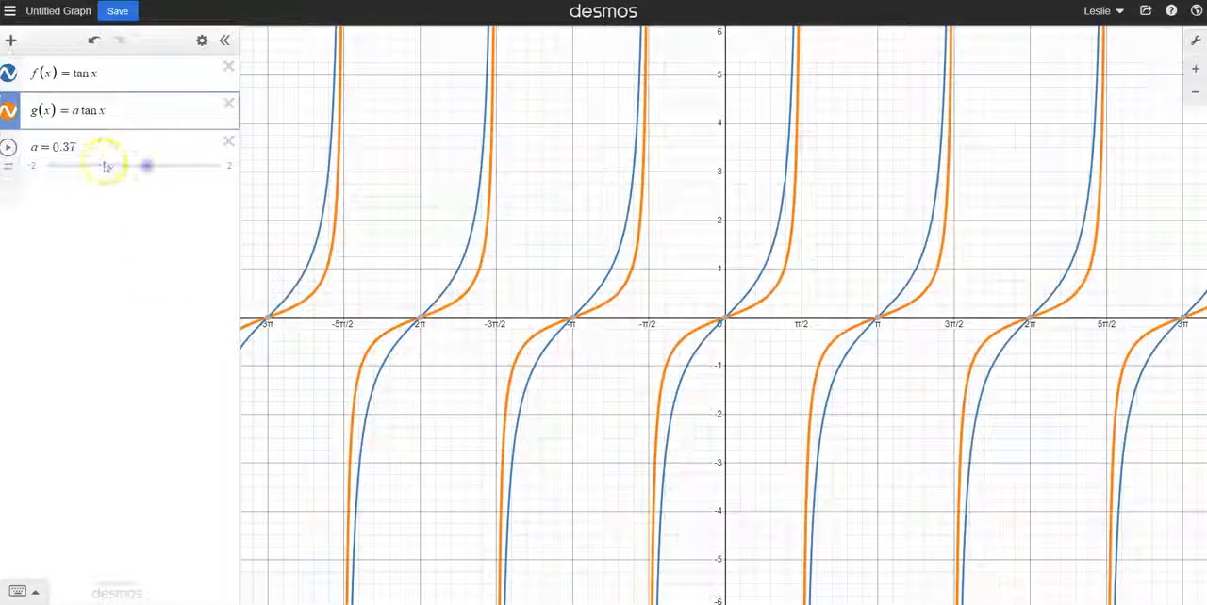
pyautogui.moveTo(148, 167); pyautogui.dragTo(196, 169)
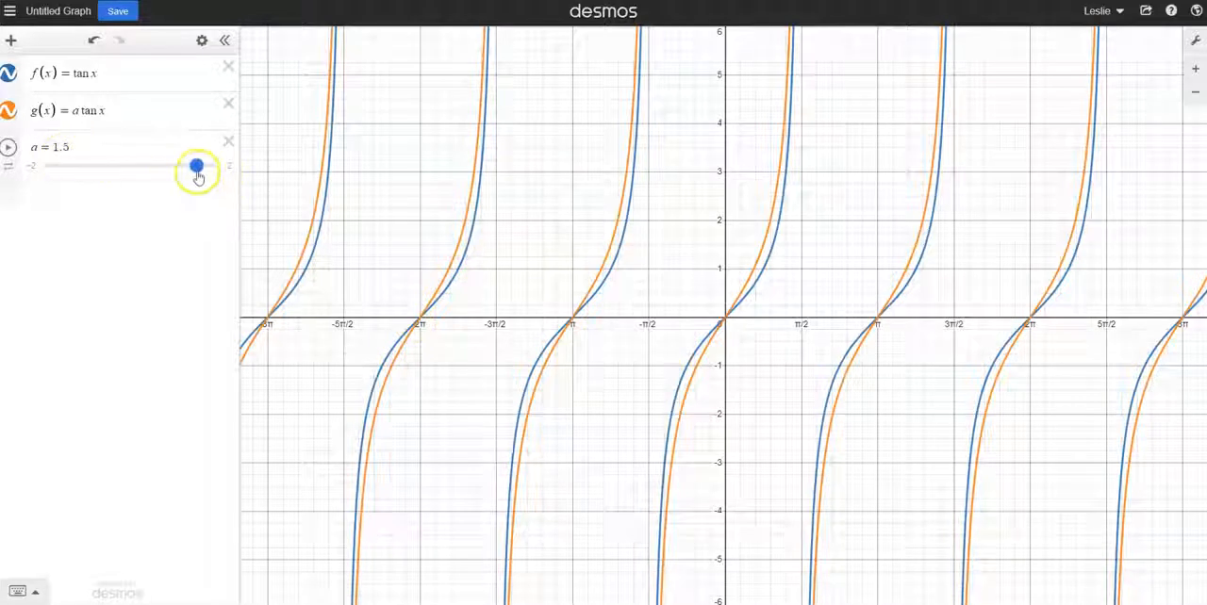
pyautogui.moveTo(196, 167); pyautogui.dragTo(221, 167)
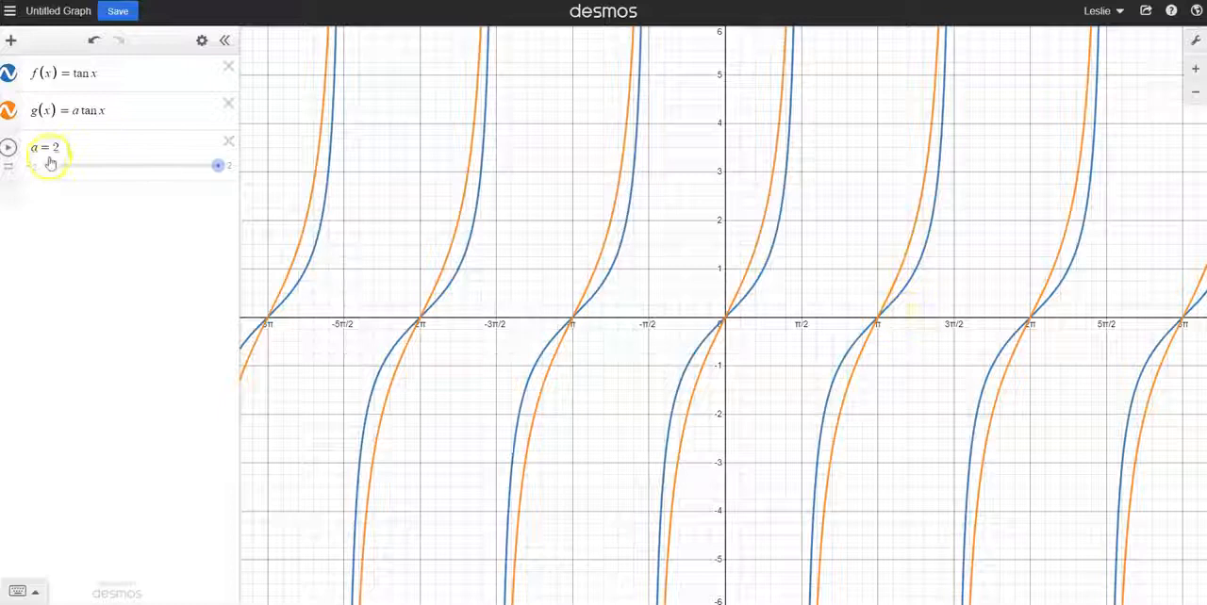
# Insert a coefficient b before x so that g(x) = a tan bx, and add a slider for b
pyautogui.click(113, 112)
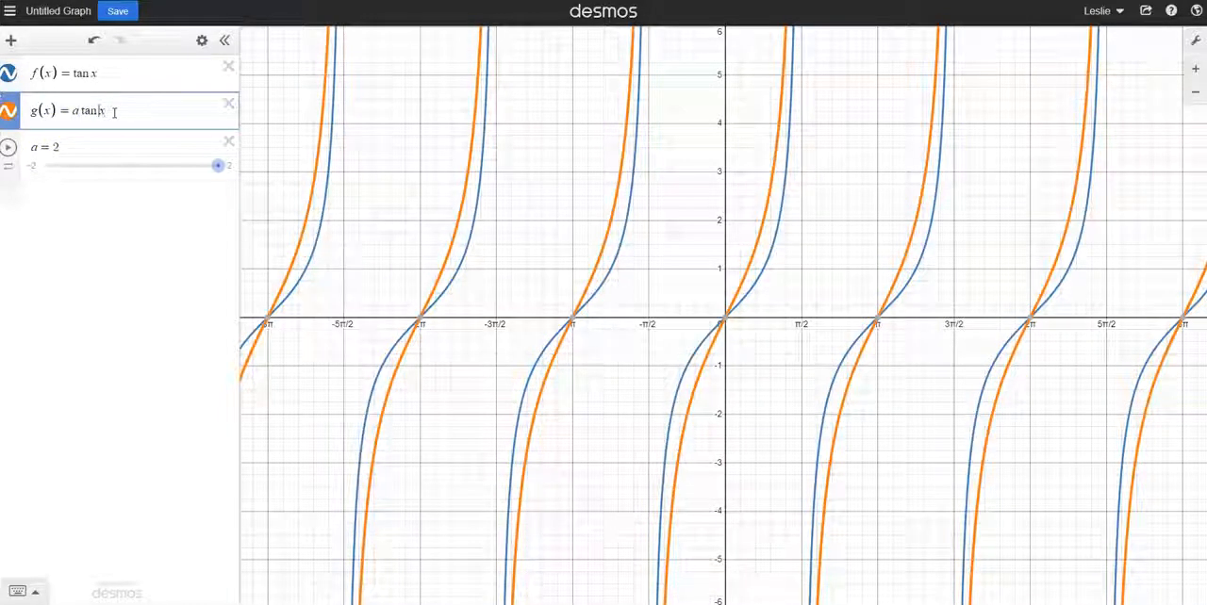
pyautogui.write('b')
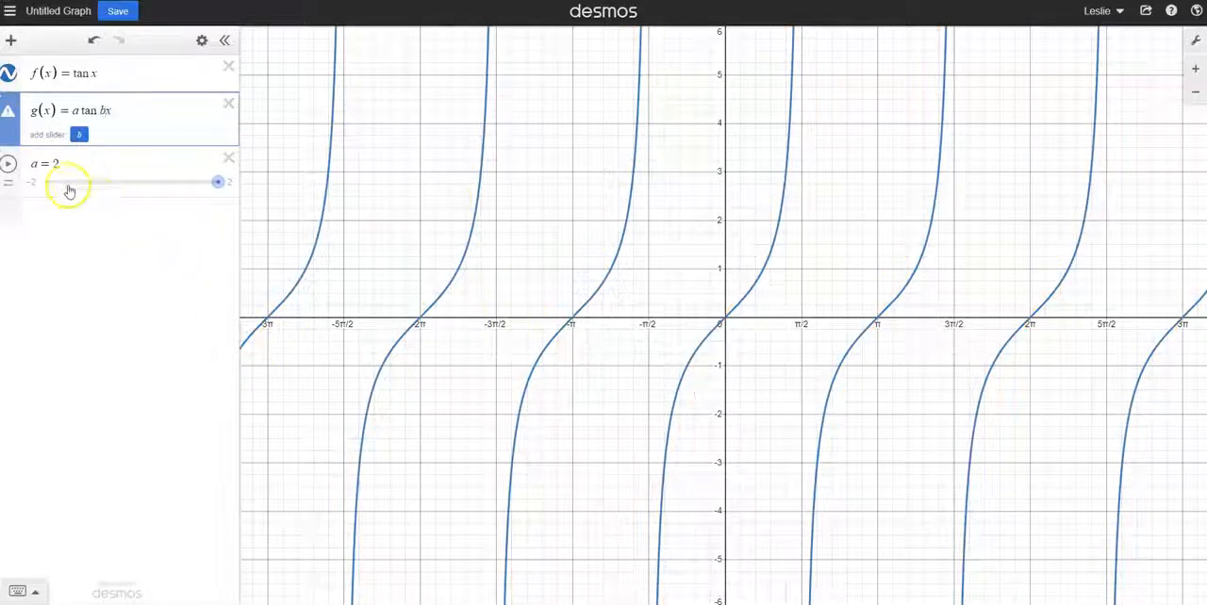
pyautogui.click(80, 137)
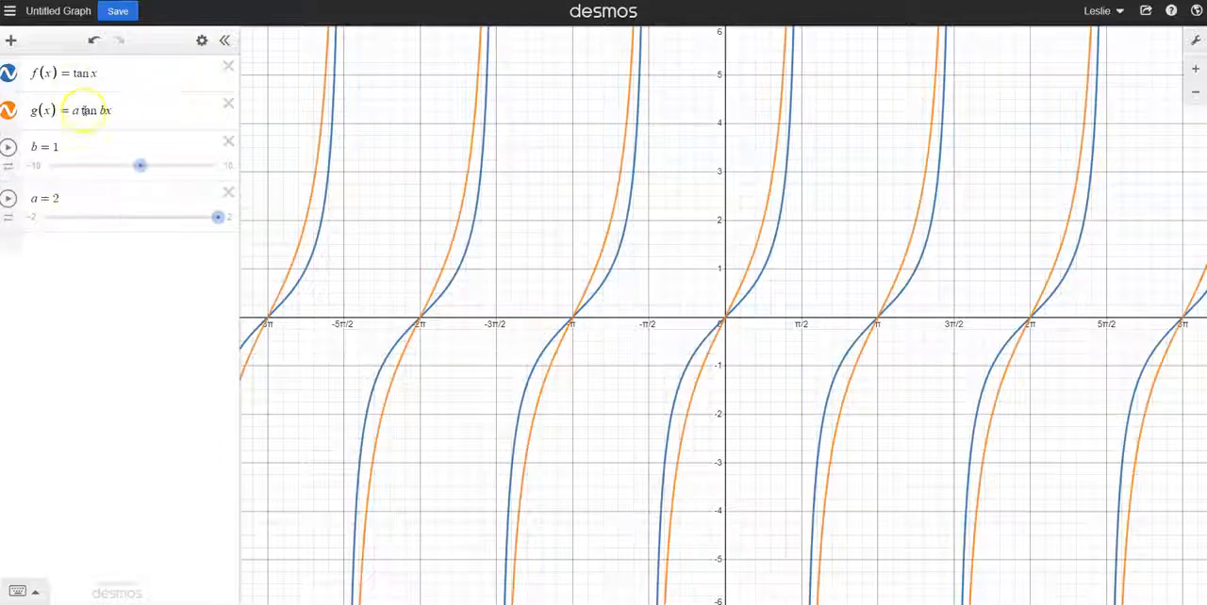
# Set a to 1 and b to 0.8 to isolate the effect of b on g(x)
pyautogui.moveTo(217, 218); pyautogui.dragTo(174, 223)
pyautogui.click(55, 193)
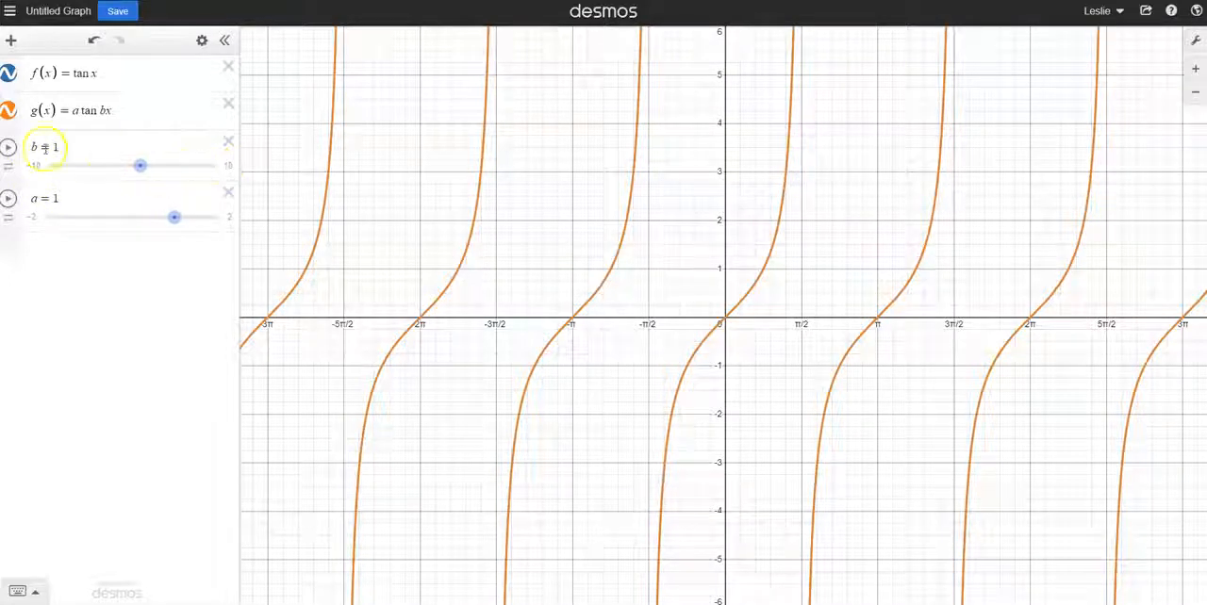
pyautogui.moveTo(141, 165)
pyautogui.mouseDown()
pyautogui.moveTo(186, 169)
pyautogui.moveTo(137, 168)
pyautogui.mouseUp()
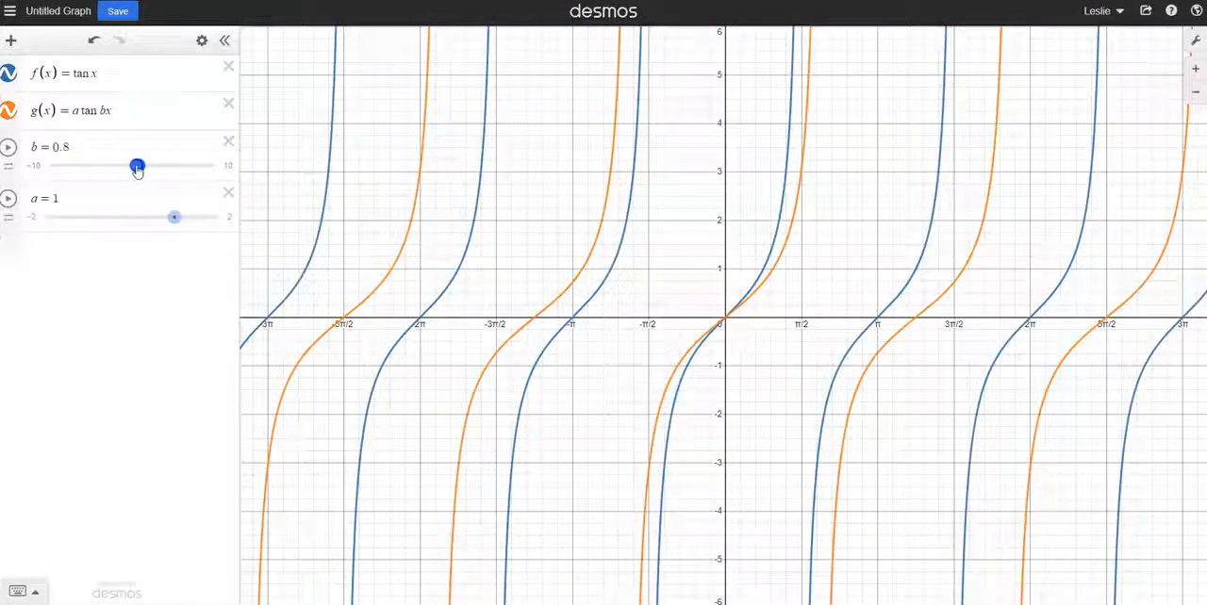
# Play and pause the animation of b over its default −10 to 10 range
pyautogui.moveTo(136, 169); pyautogui.dragTo(137, 168)
pyautogui.click(9, 149)
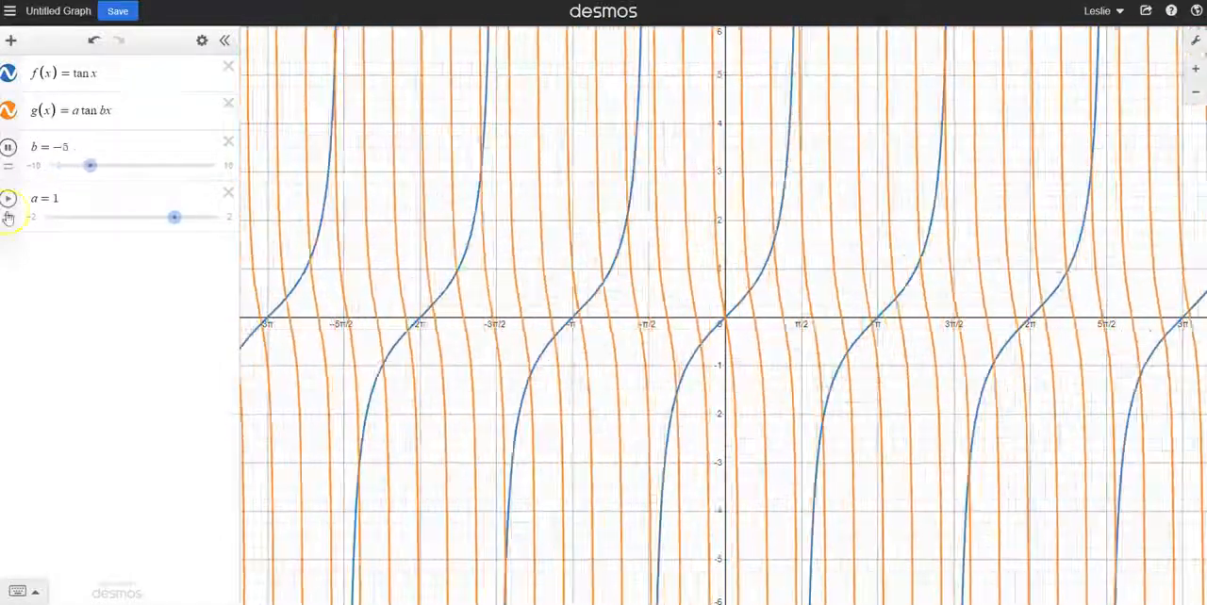
pyautogui.click(12, 150)
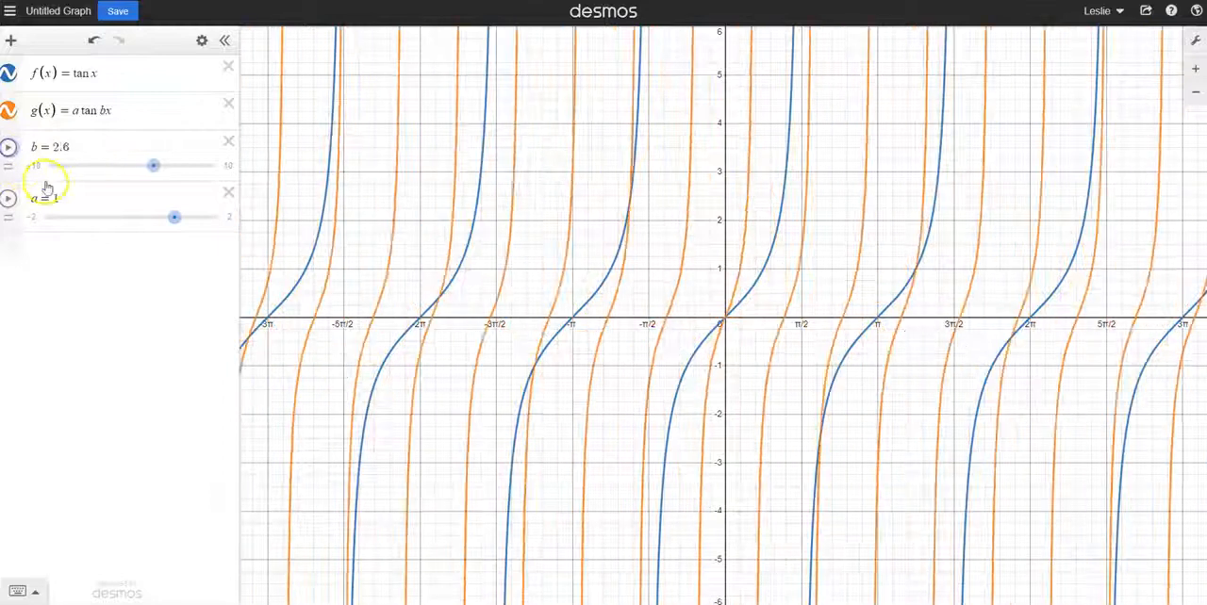
# Limit the b slider to −2 ≤ b ≤ 3 with a step of 1, and play and pause its animation
pyautogui.click(36, 166)
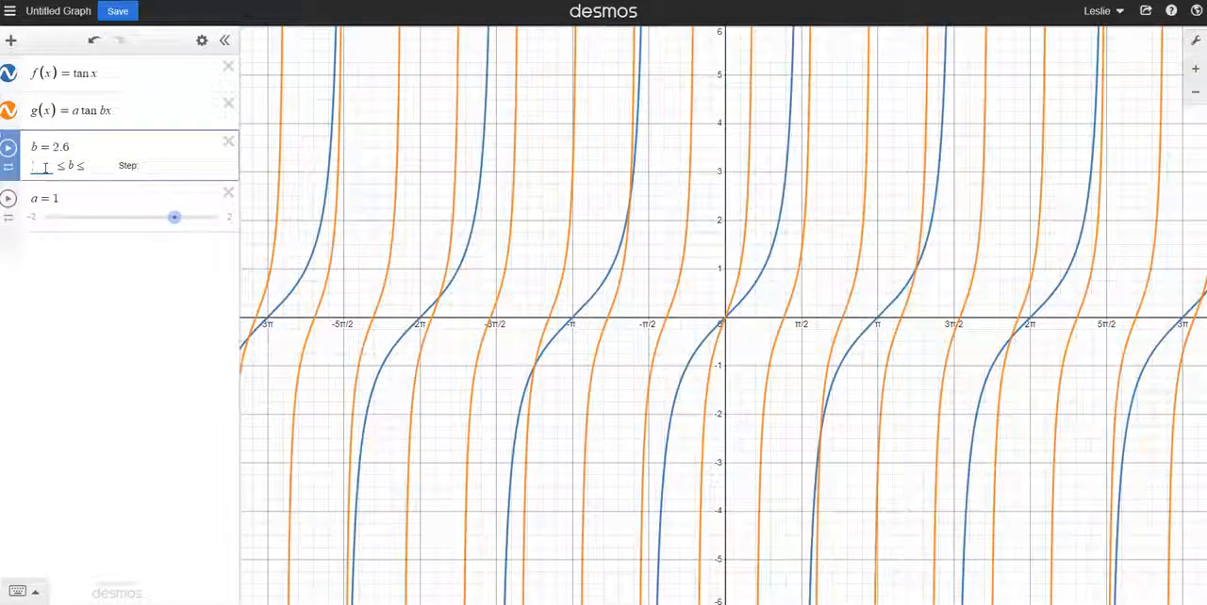
pyautogui.write('-1')
pyautogui.click(96, 166)
pyautogui.click(154, 167)
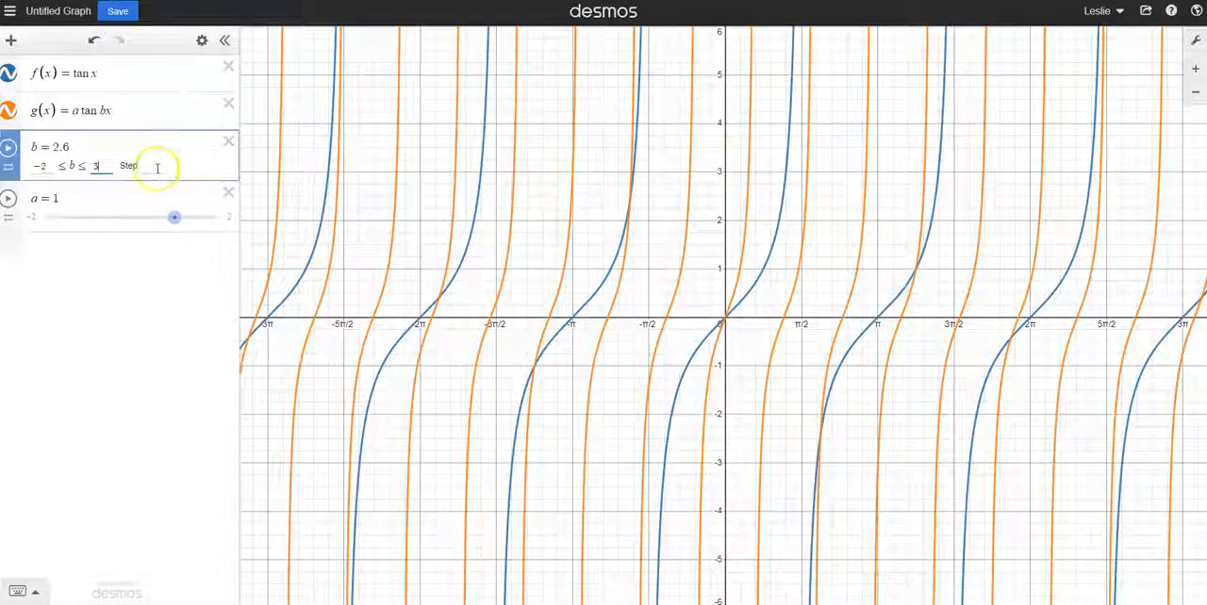
pyautogui.write('1')
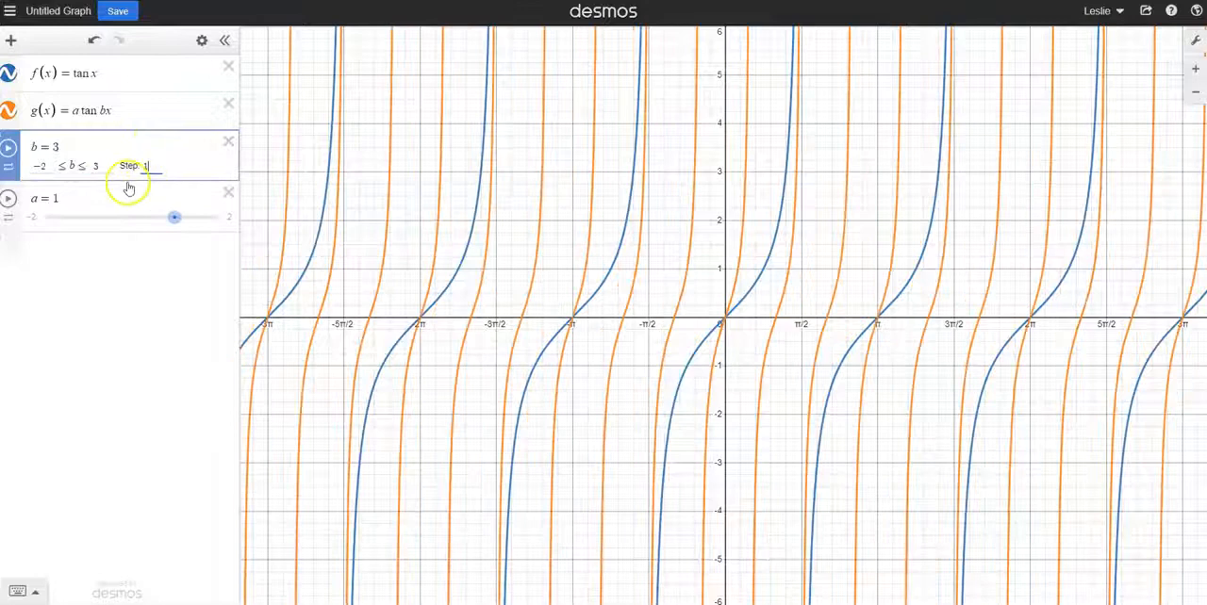
pyautogui.click(7, 148)
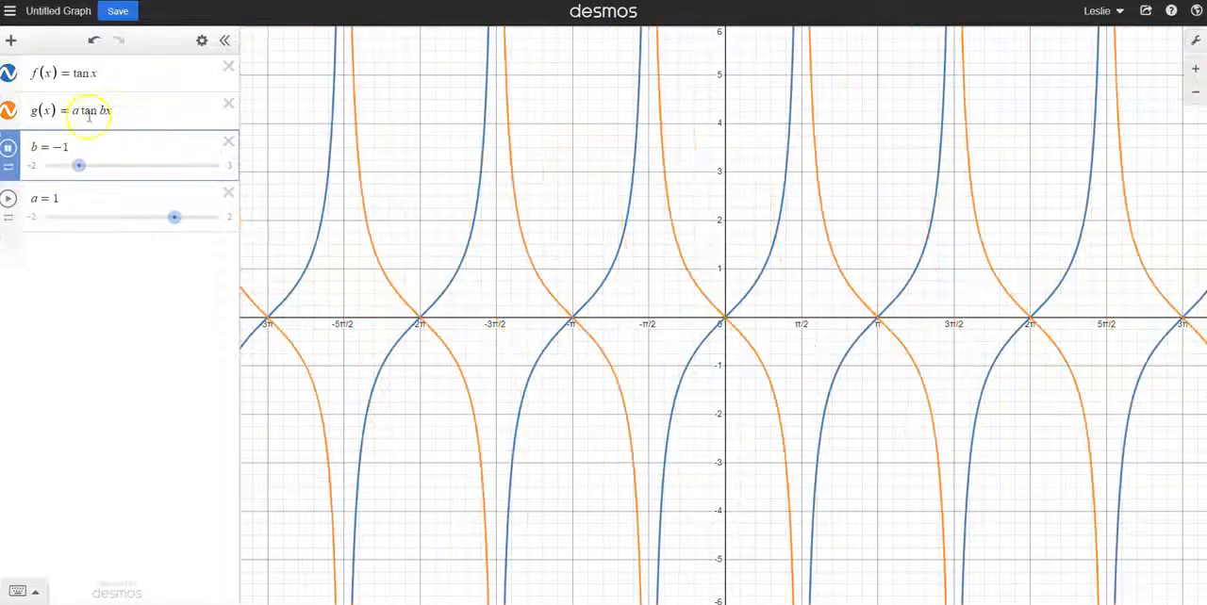
pyautogui.click(8, 148)
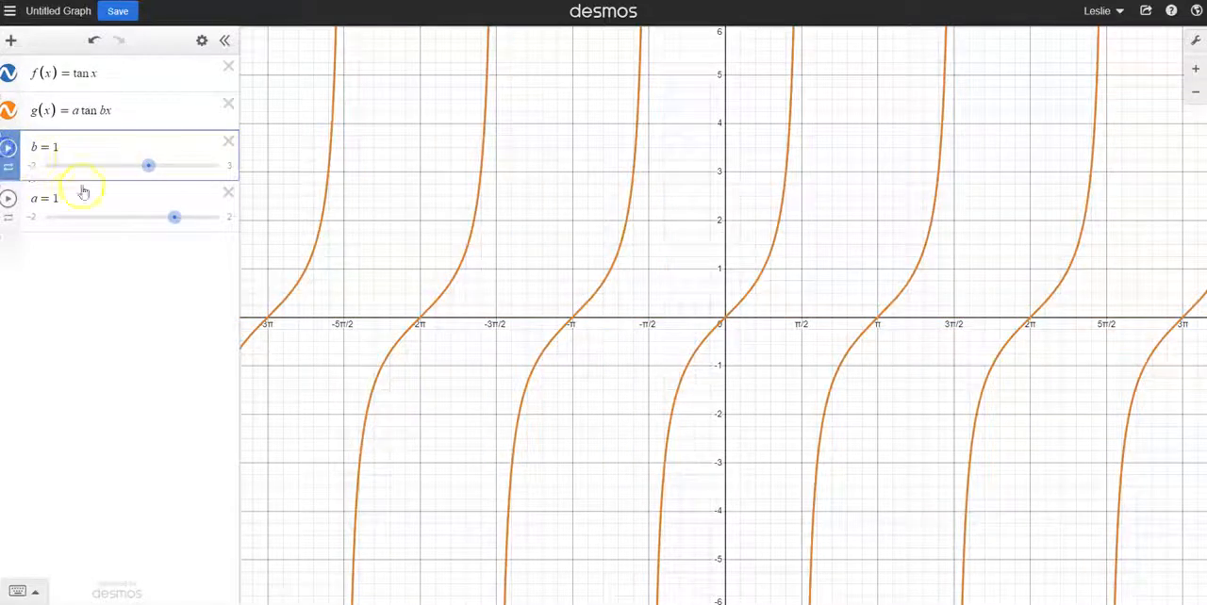
# Clear the slider step of b and run its animation briefly
pyautogui.click(34, 166)
pyautogui.click(151, 165)
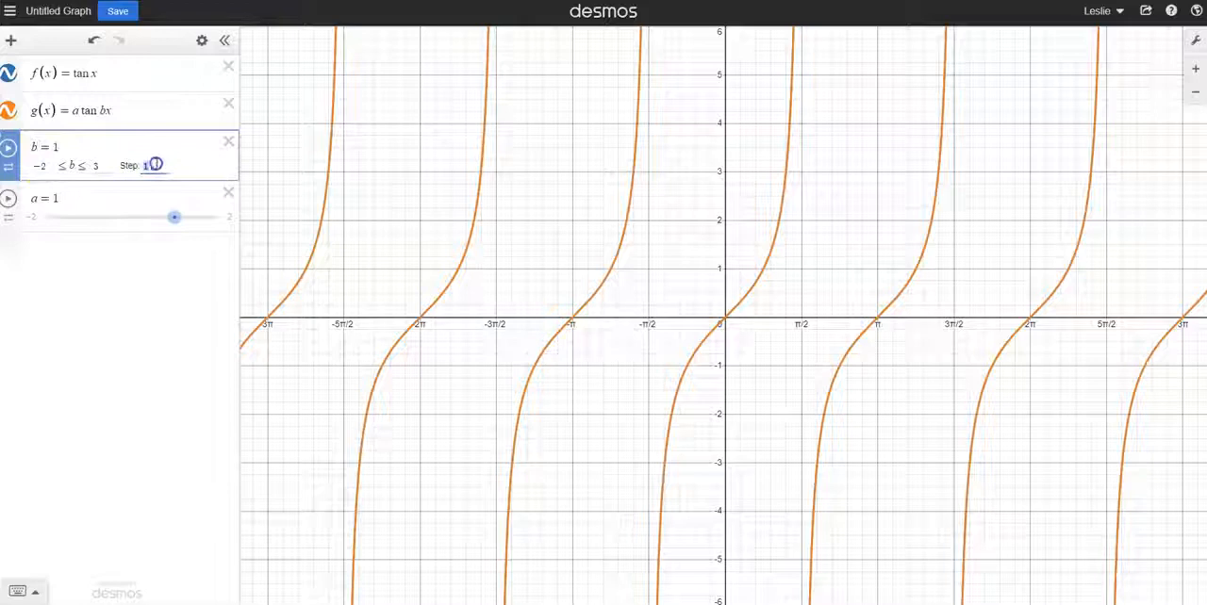
pyautogui.click(8, 148)
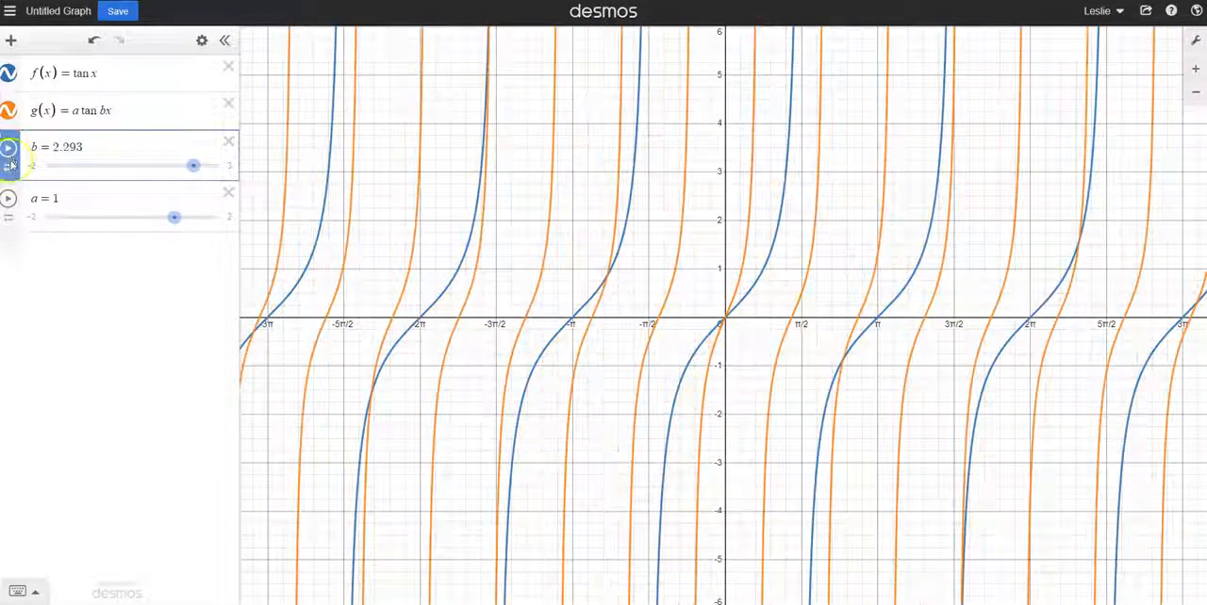
# Slow the animation speed of b to 0.1x, and play and pause the animation
pyautogui.click(8, 170)
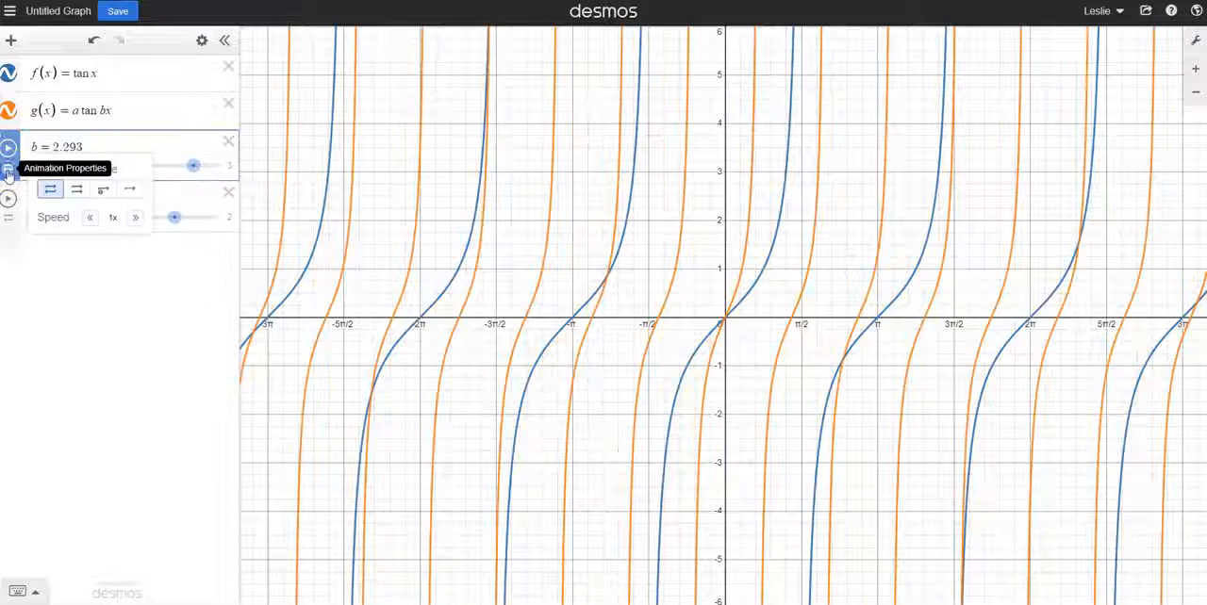
pyautogui.click(89, 217)
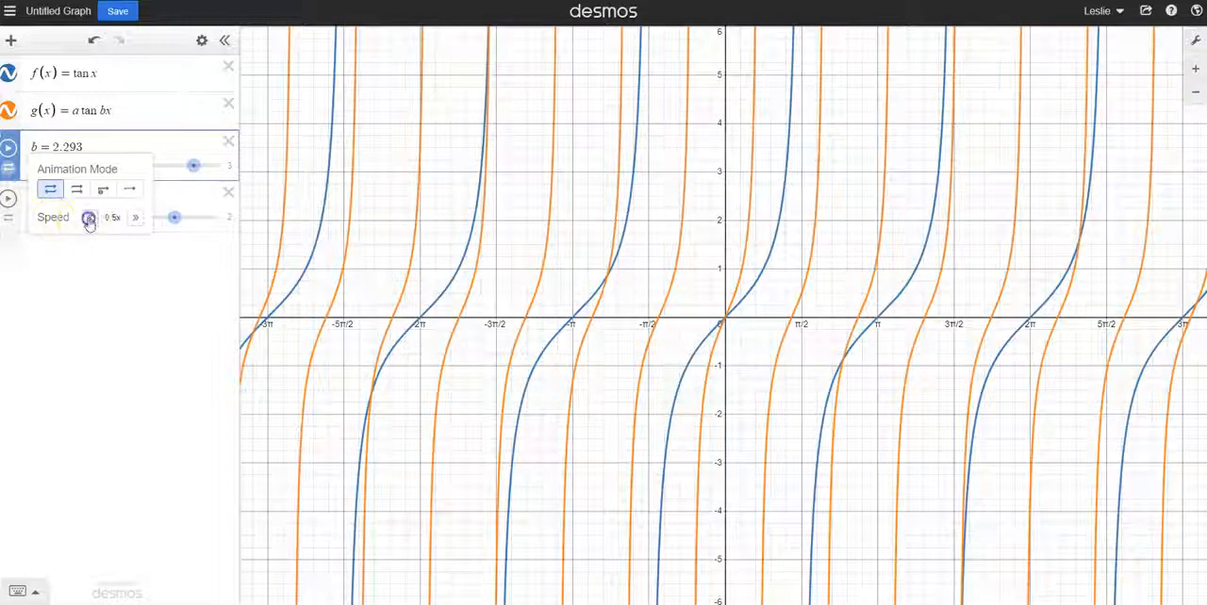
pyautogui.click(89, 218)
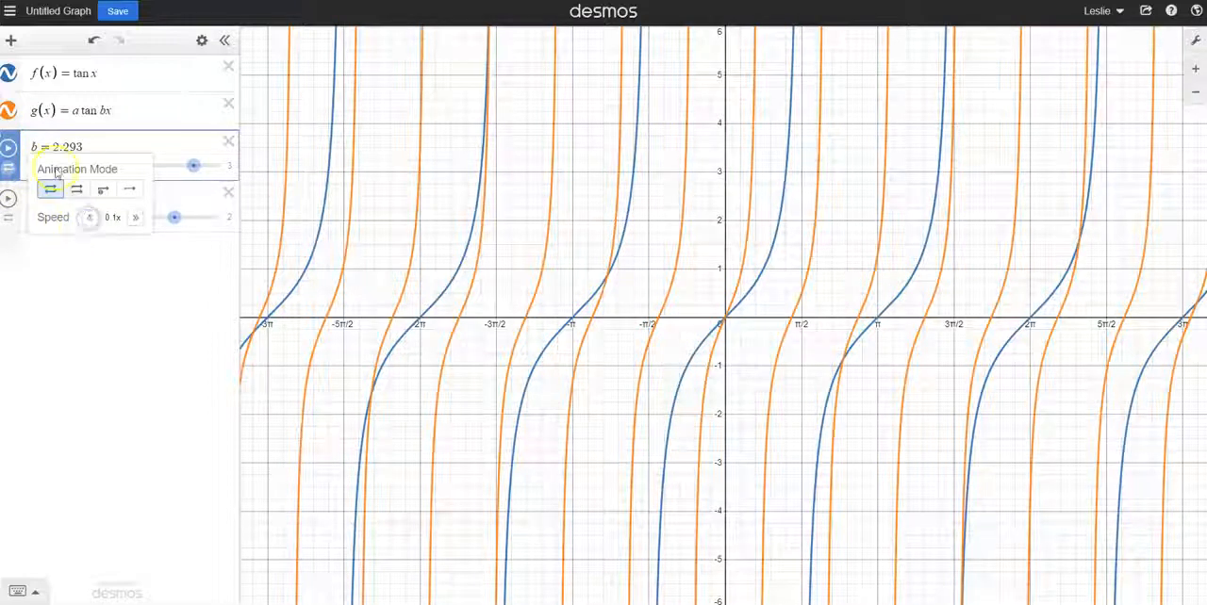
pyautogui.click(9, 151)
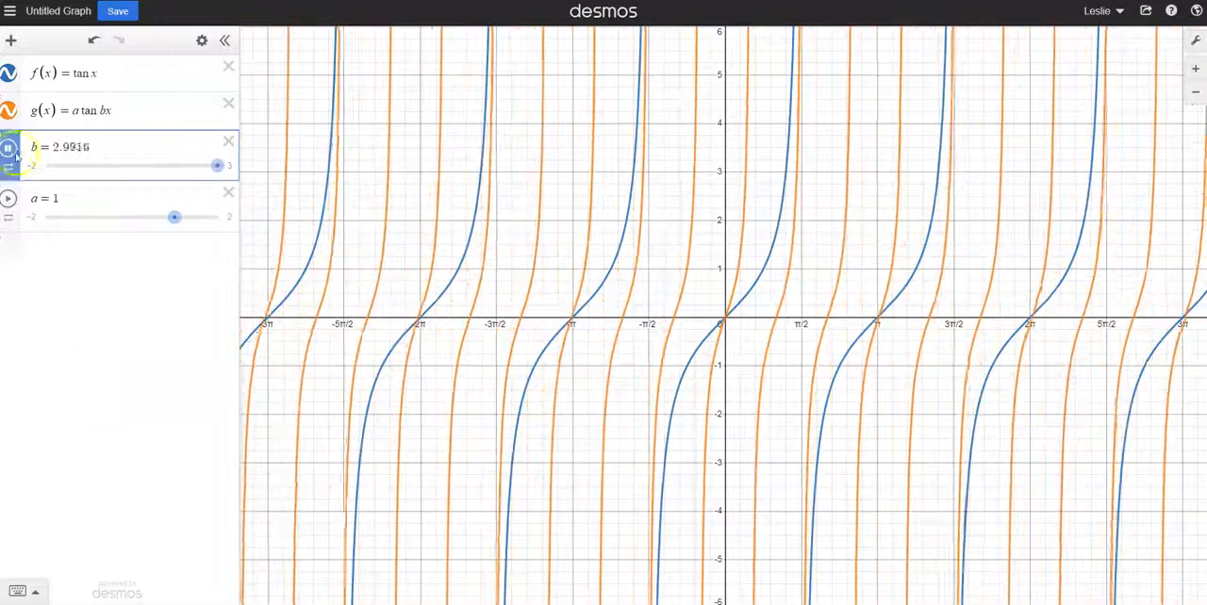
pyautogui.click(9, 167)
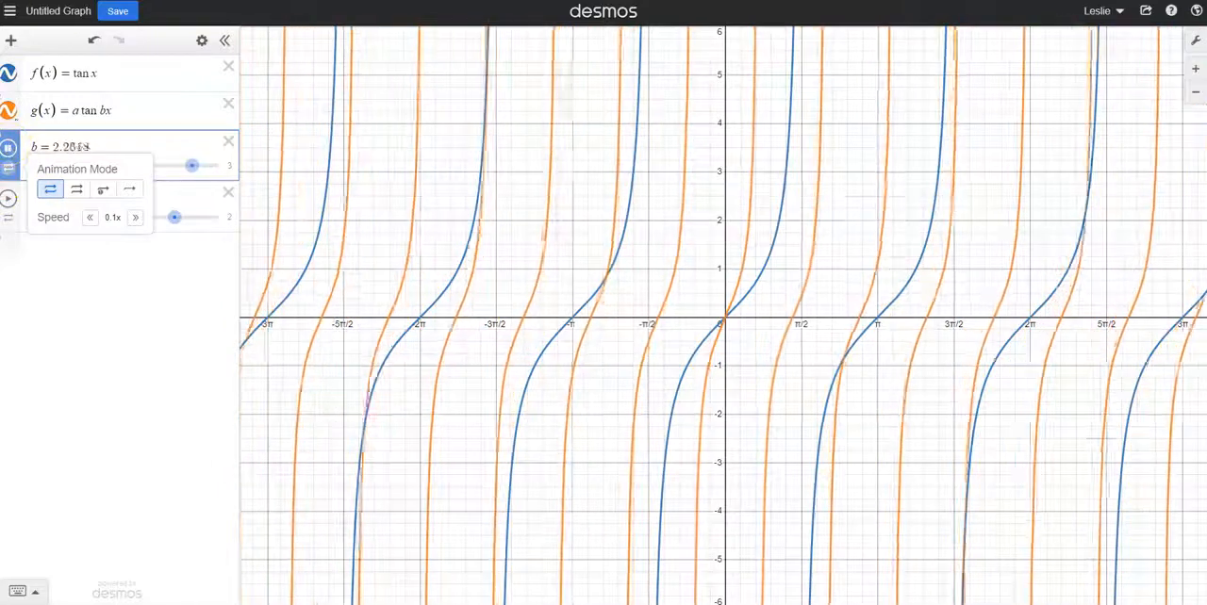
pyautogui.click(8, 147)
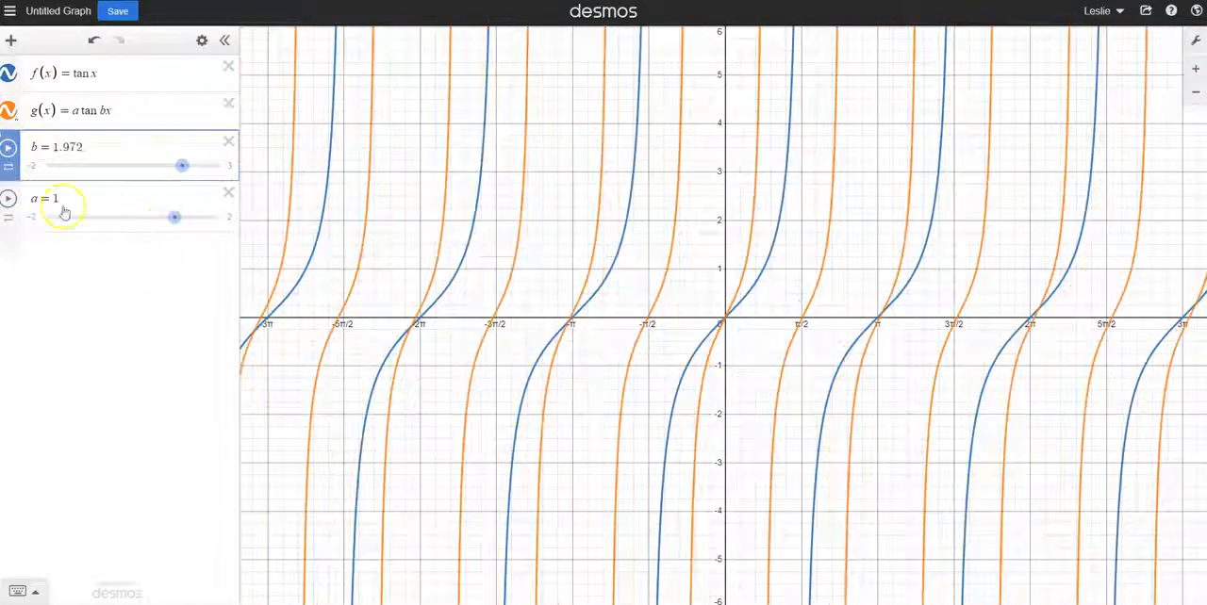
# Compare f(x) with g(x) by highlighting the coefficients a and b in the expression for g(x)
pyautogui.click(77, 110)
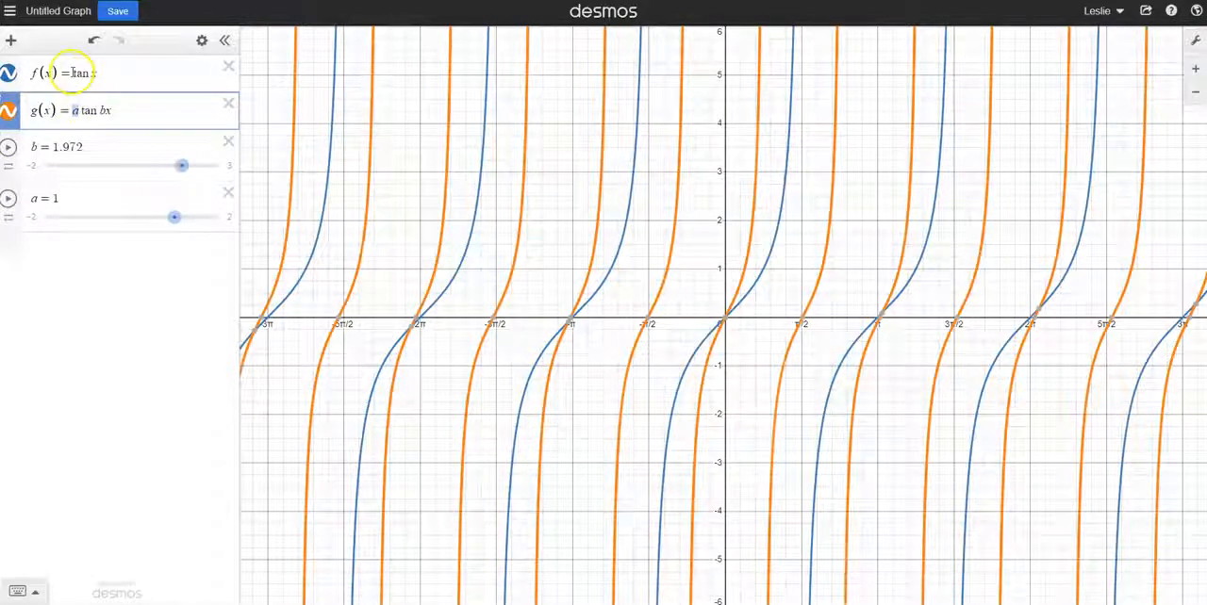
pyautogui.click(74, 73)
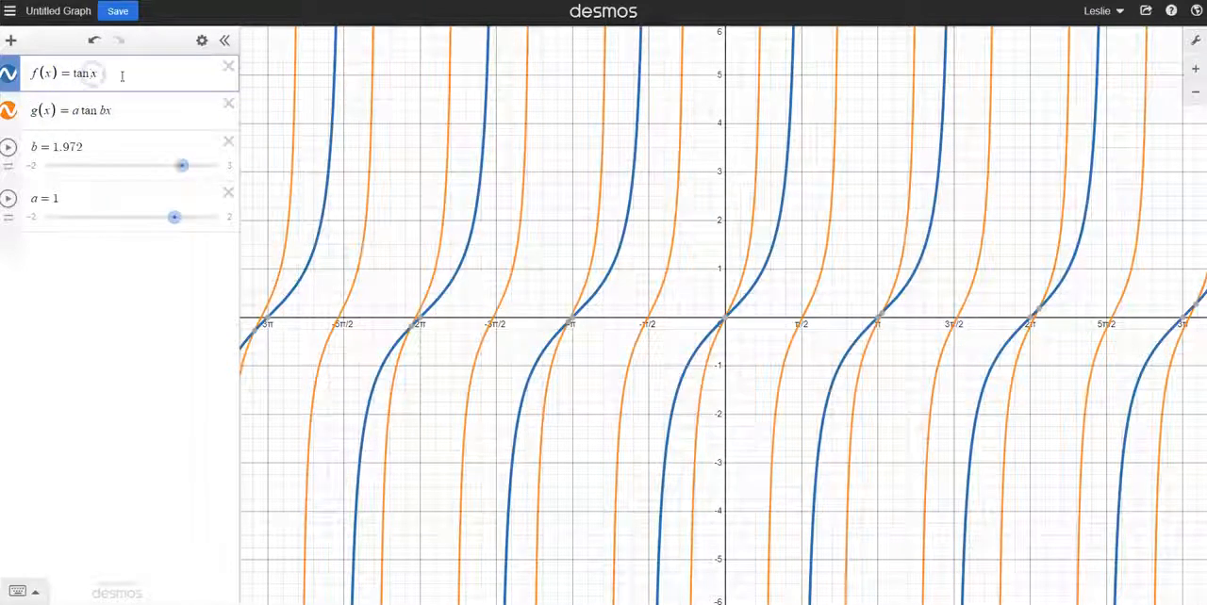
pyautogui.click(75, 110)
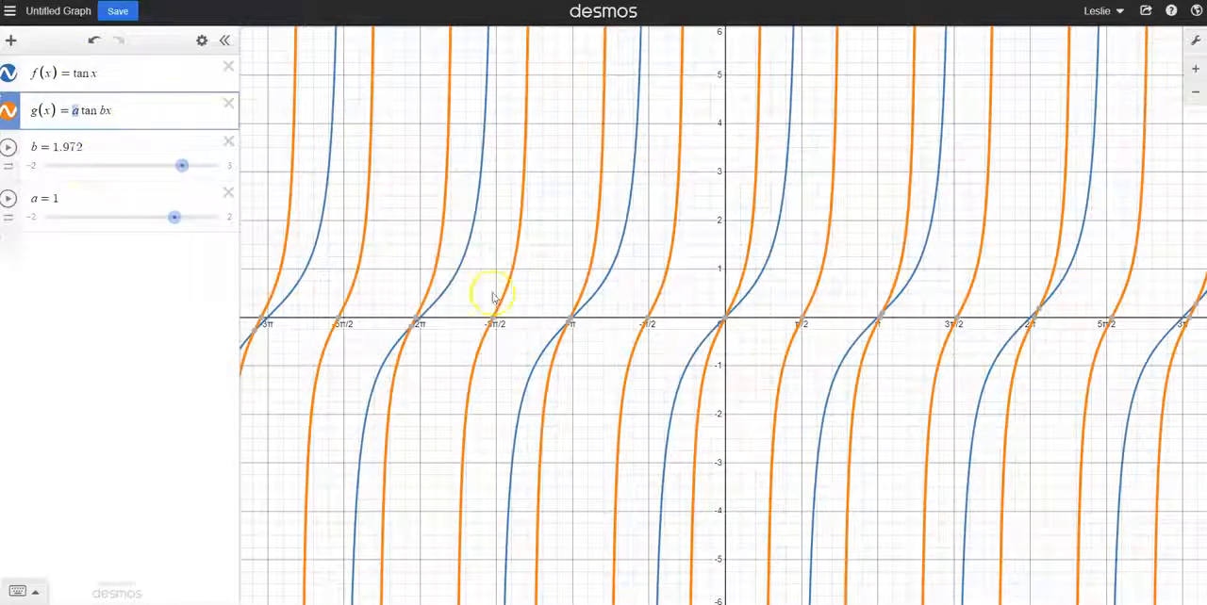
pyautogui.moveTo(569, 321)
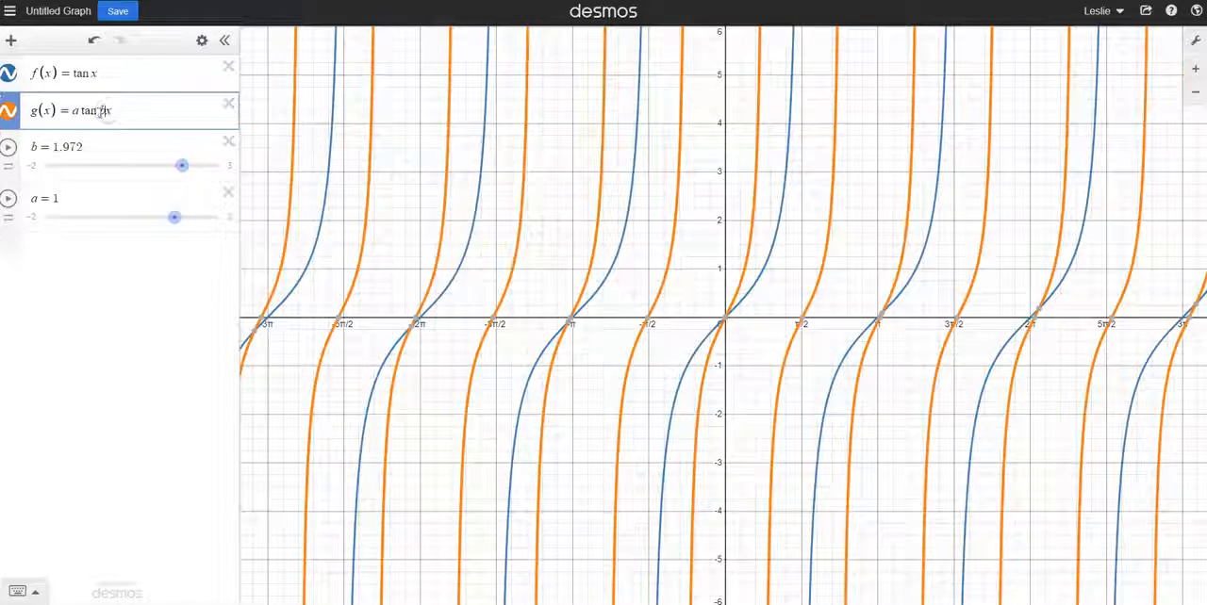
pyautogui.moveTo(103, 112); pyautogui.dragTo(107, 112)
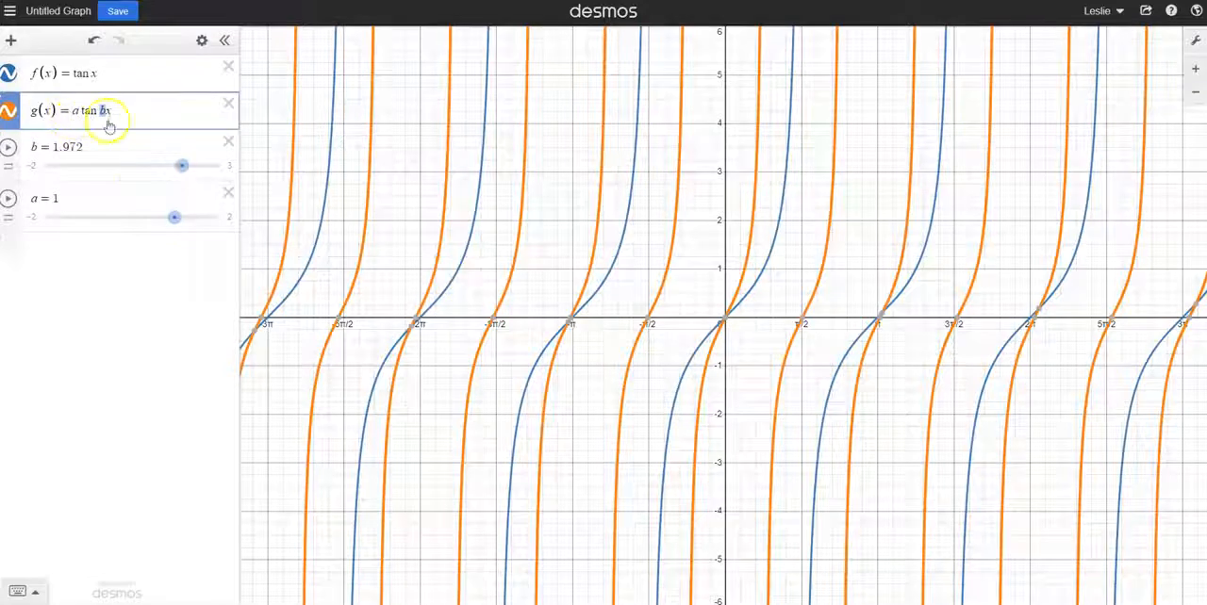
# Set b to 1, and raise it to 1.25 and finally 2 to compare the period of g(x)
pyautogui.moveTo(182, 166); pyautogui.dragTo(149, 170)
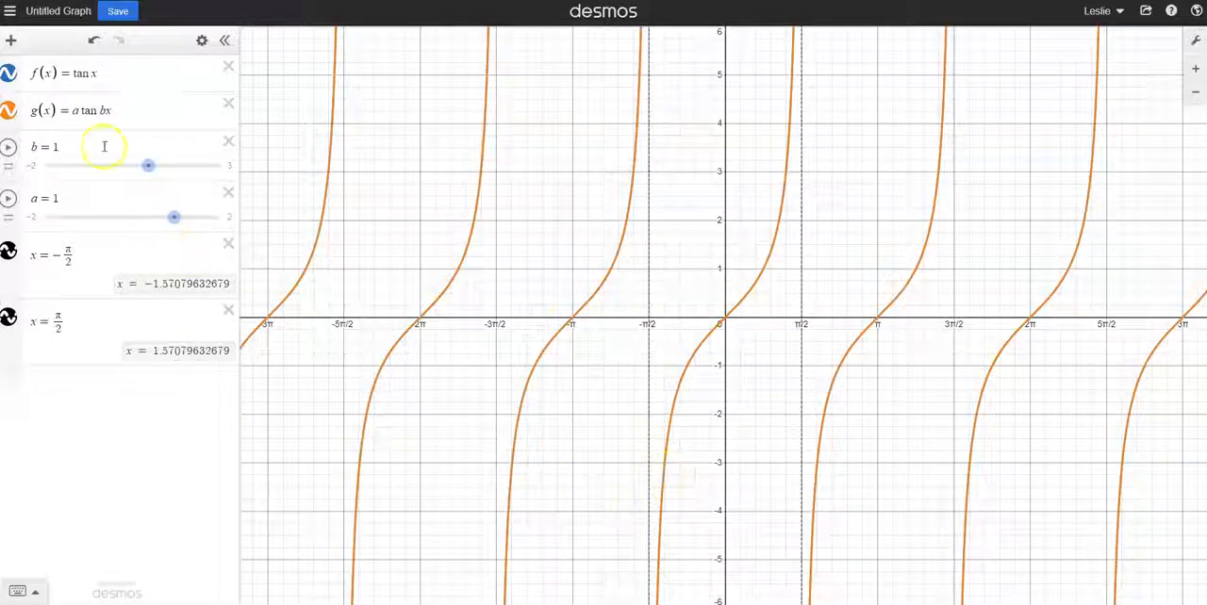
pyautogui.click(103, 111)
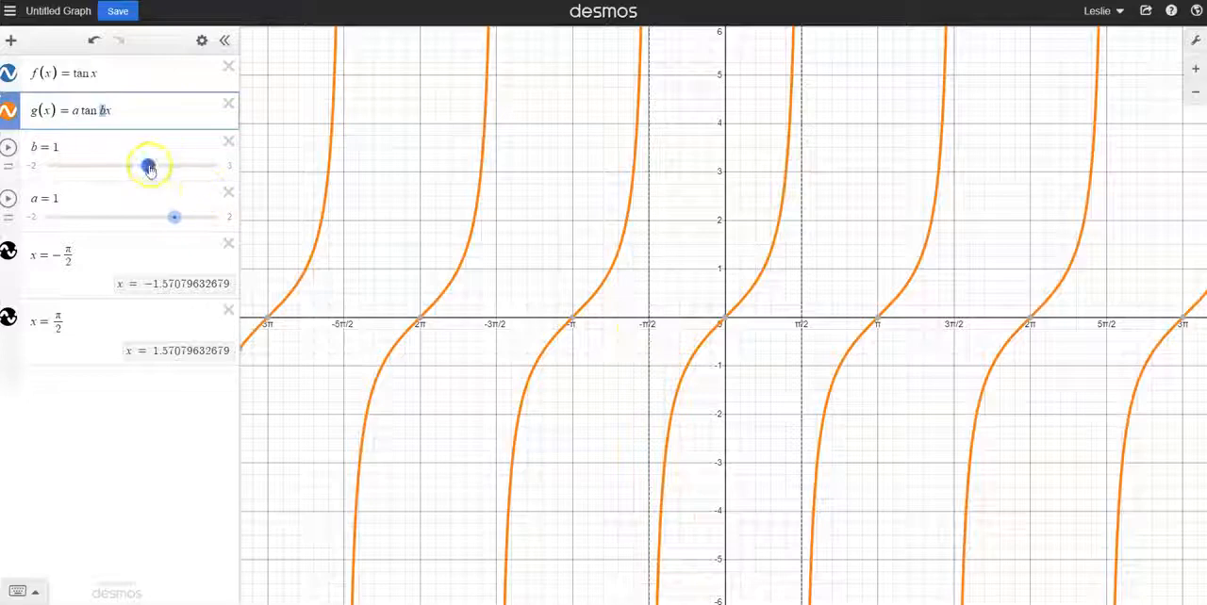
pyautogui.moveTo(154, 167); pyautogui.dragTo(161, 167)
pyautogui.click(75, 149)
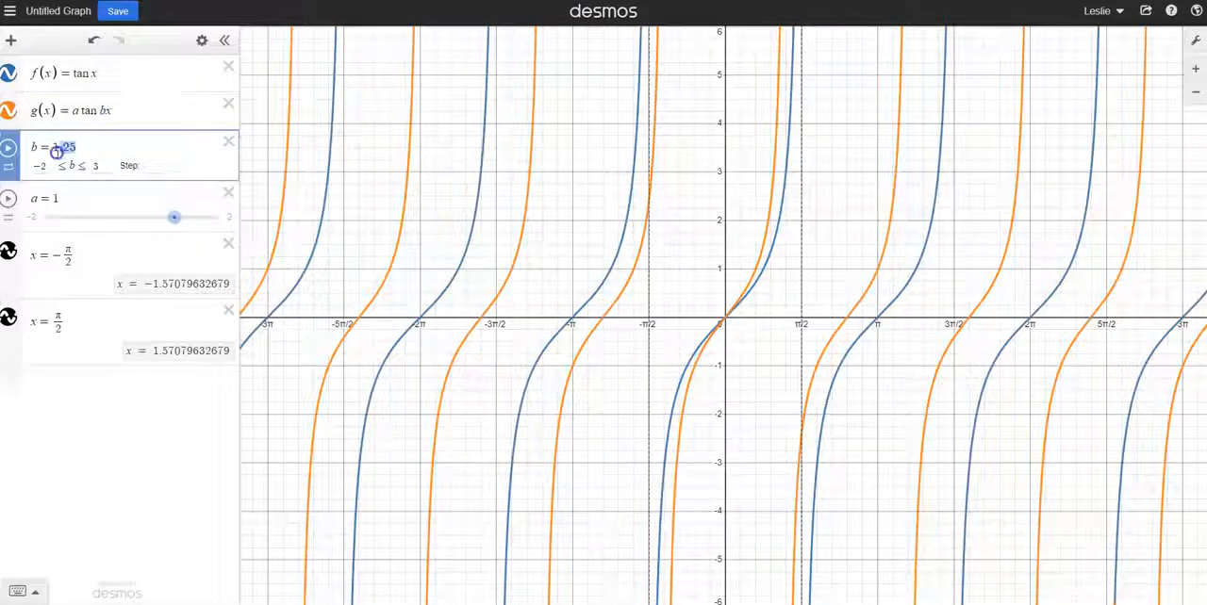
pyautogui.write('2')
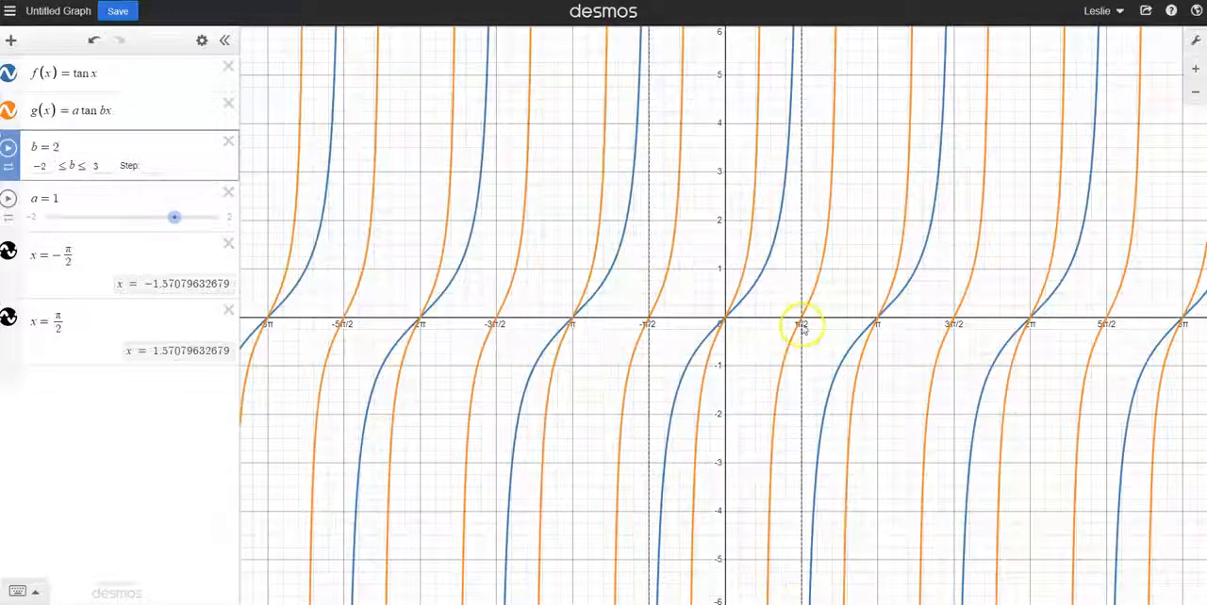
# Hide the graph of f(x), and examine how b determines the period of g(x) between −π/2 and π/2
pyautogui.click(10, 79)
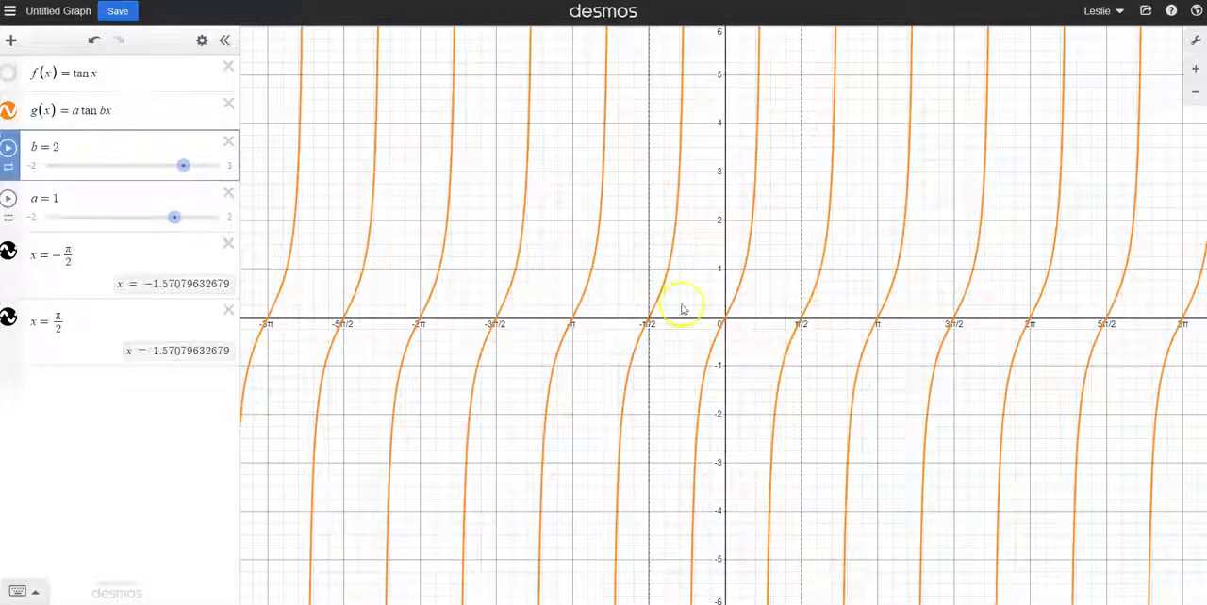
pyautogui.click(102, 112)
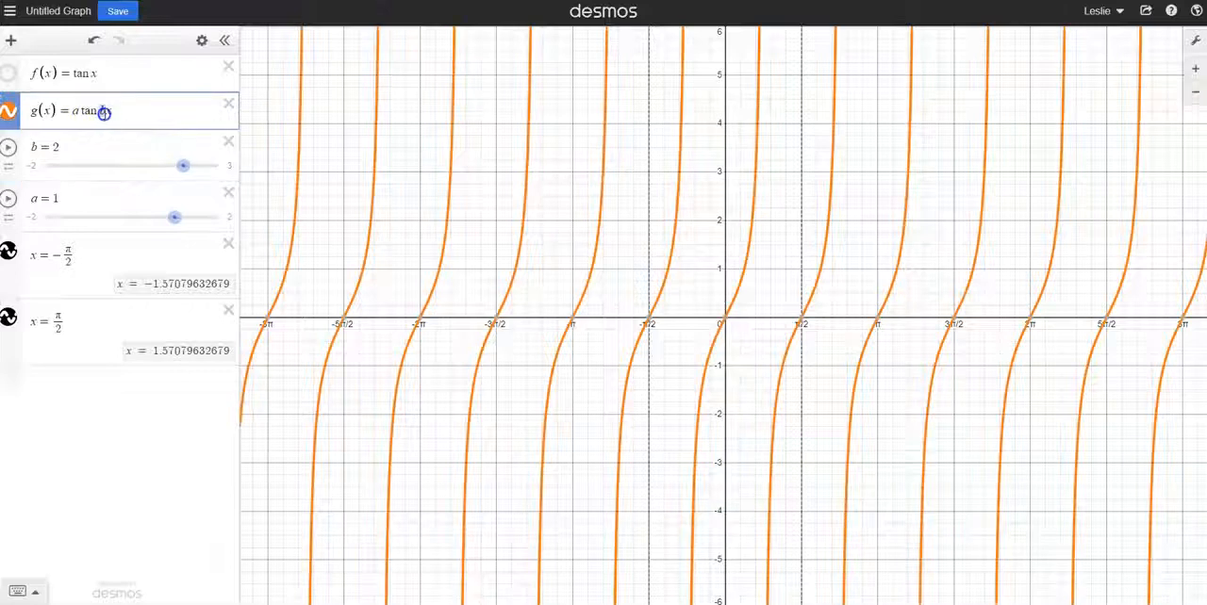
pyautogui.click(133, 108)
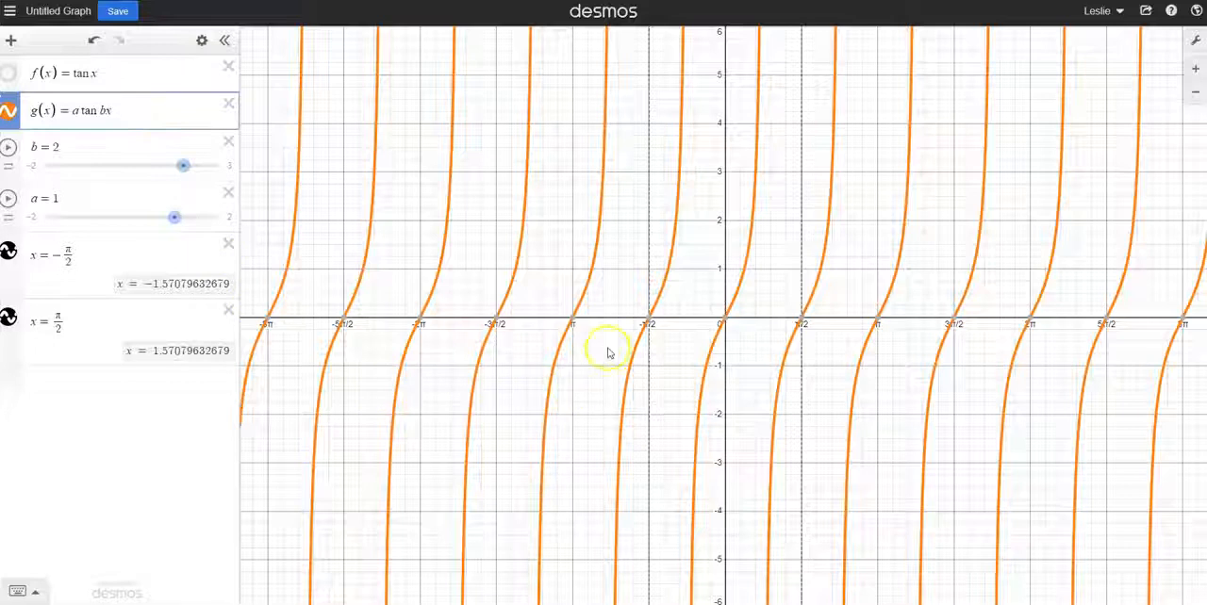
pyautogui.moveTo(650, 326)
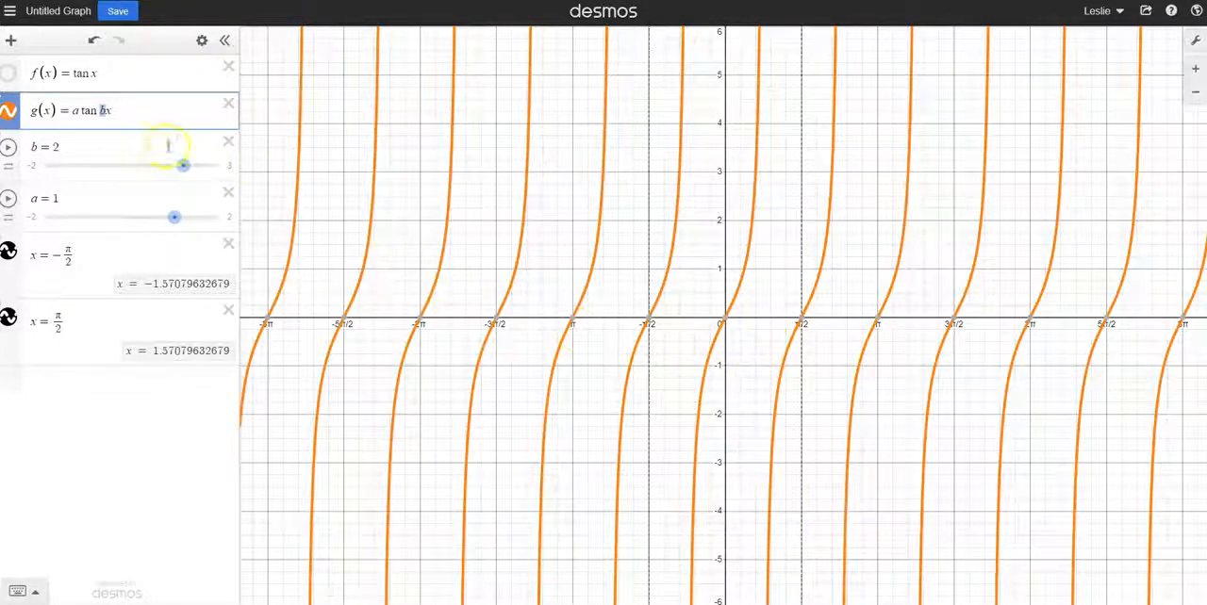
pyautogui.moveTo(802, 323)
pyautogui.click(56, 147)
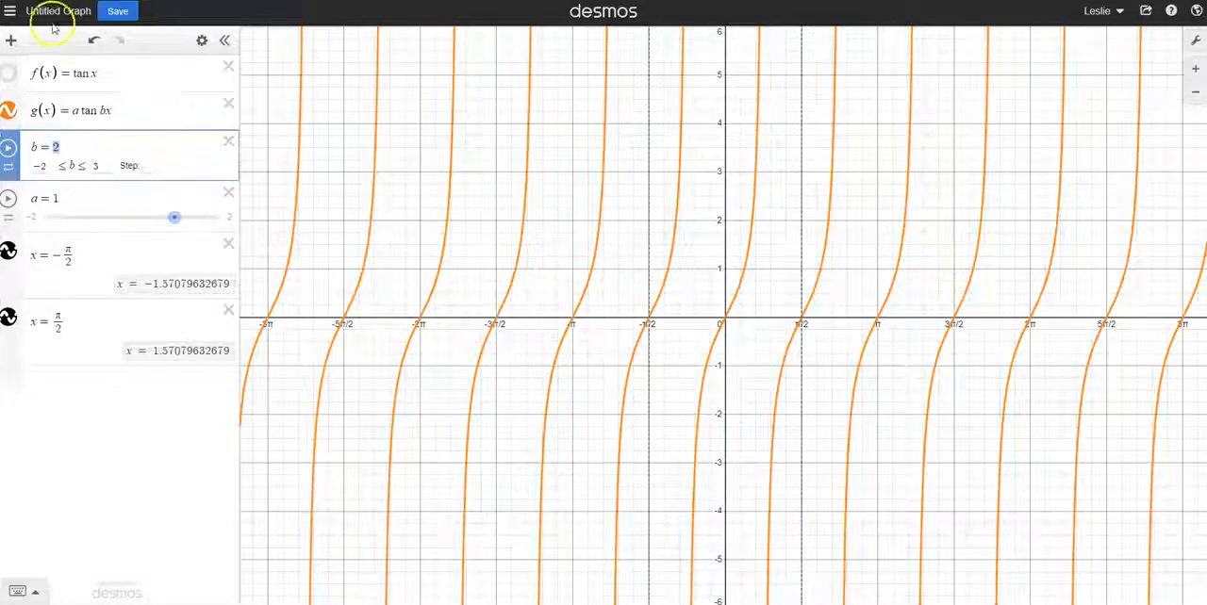
# Change g(x) to a tan(bx + c) and add a slider for c
pyautogui.click(101, 110)
pyautogui.click(100, 110)
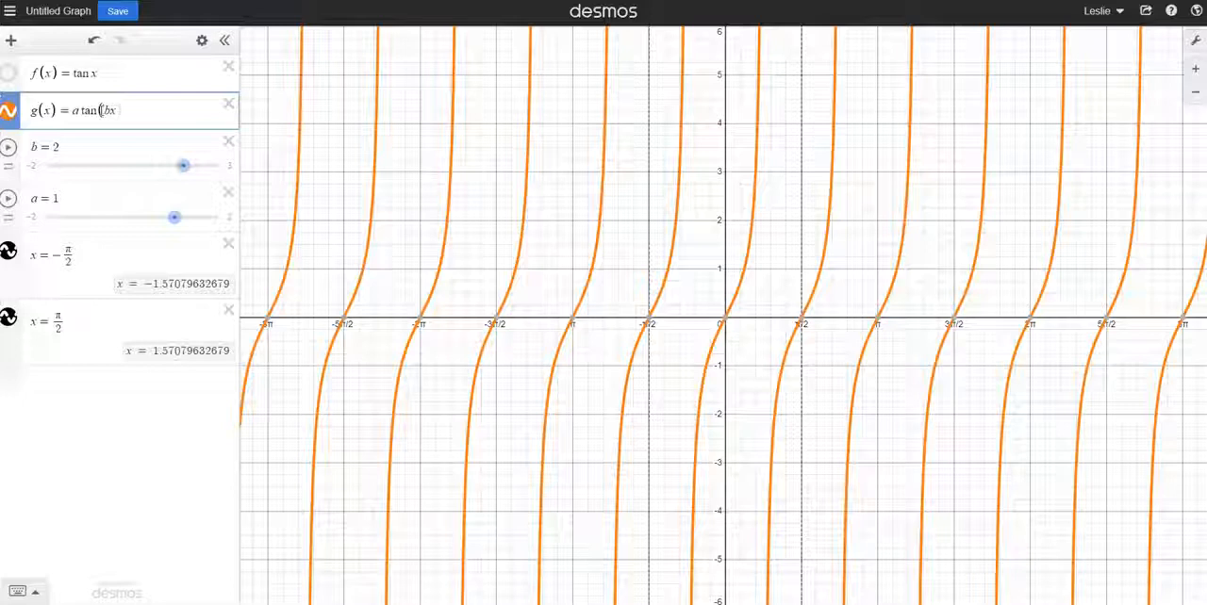
pyautogui.write('+c')
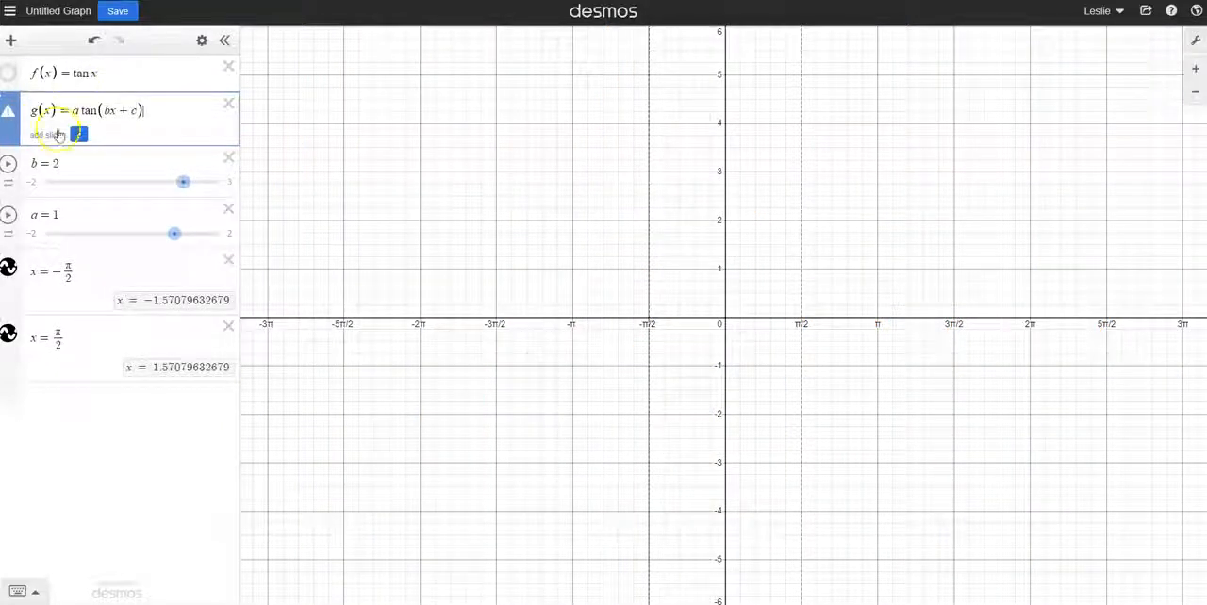
pyautogui.click(78, 136)
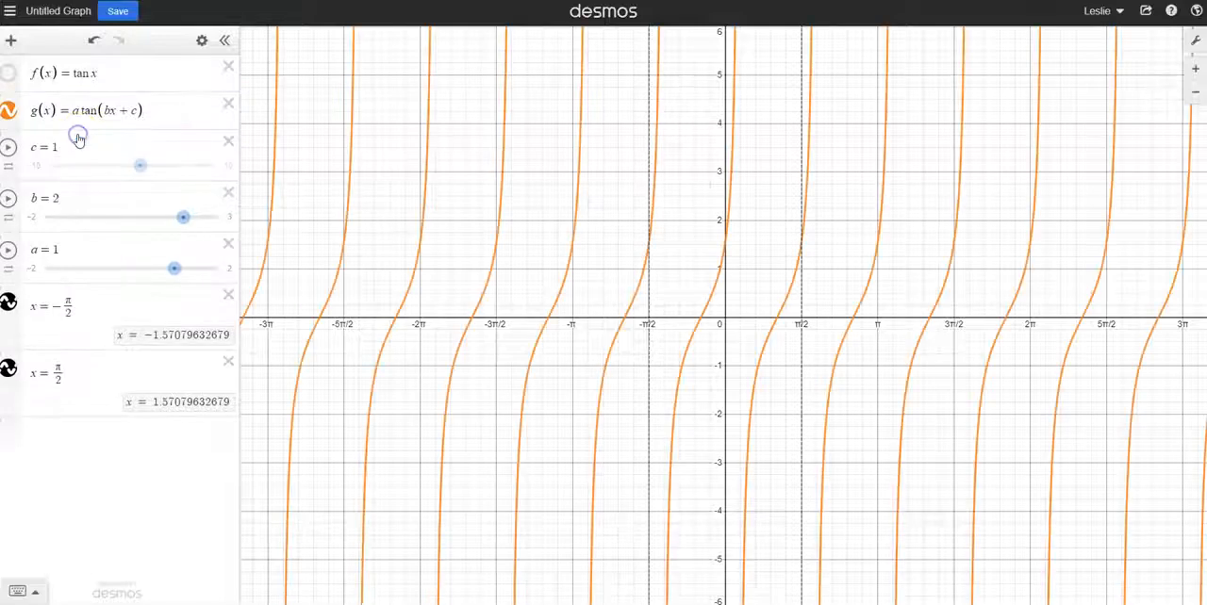
# Shift g(x) horizontally by setting c to 3.4 and 2.1, leaving the slider limits of c at −10 and 10
pyautogui.moveTo(139, 166)
pyautogui.mouseDown()
pyautogui.moveTo(196, 171)
pyautogui.moveTo(160, 171)
pyautogui.mouseUp()
pyautogui.click(34, 167)
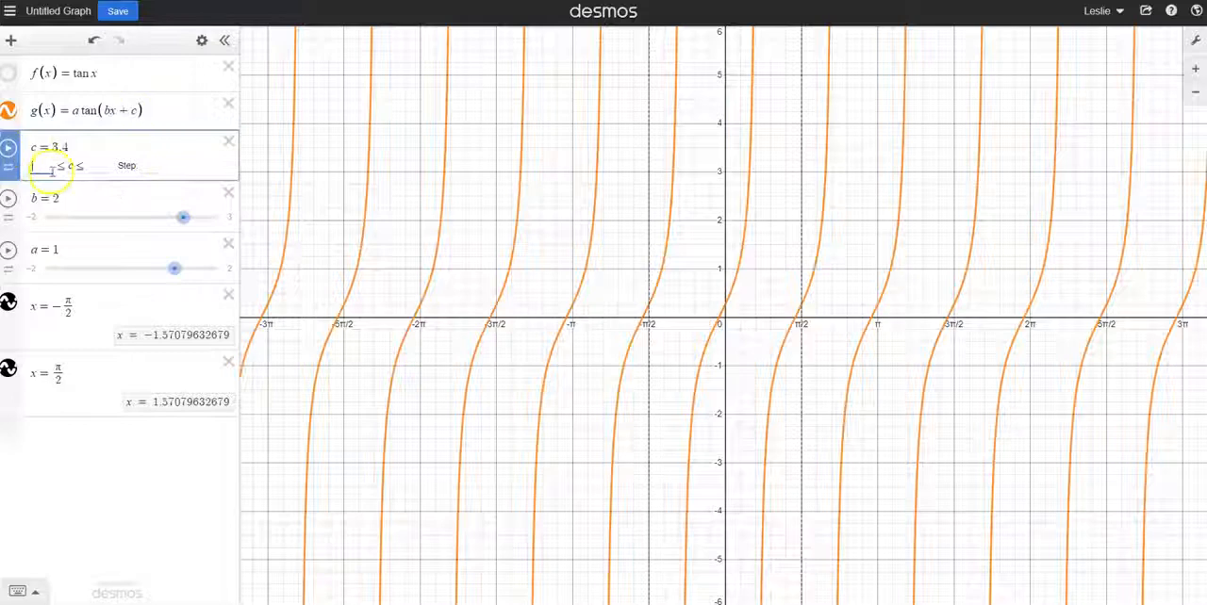
pyautogui.click(172, 121)
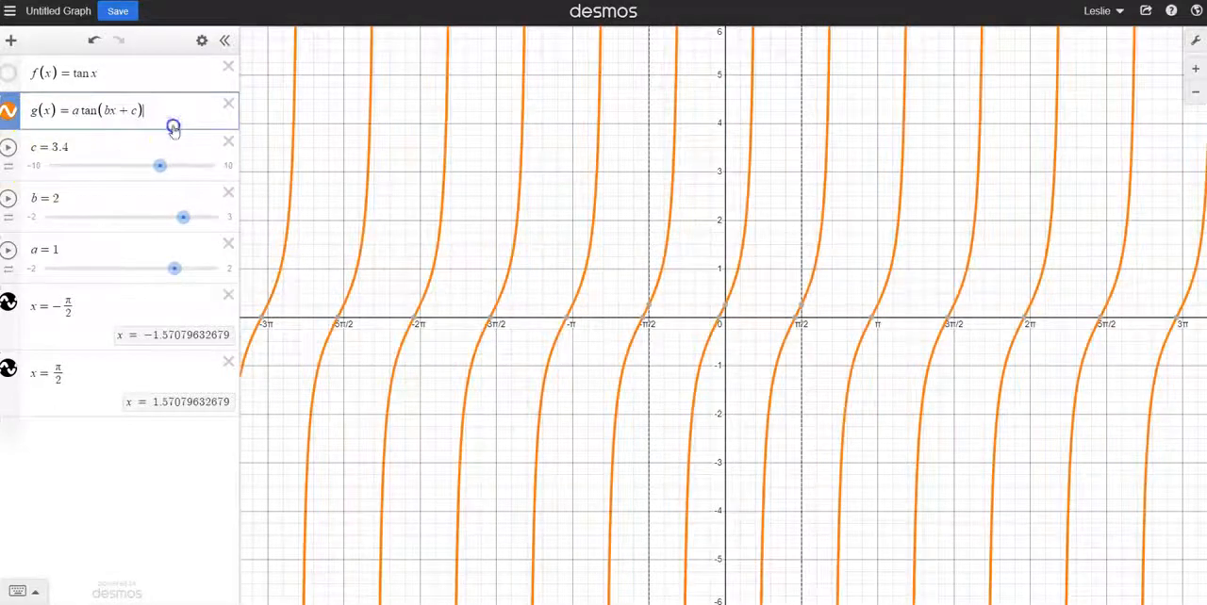
pyautogui.moveTo(157, 170); pyautogui.dragTo(148, 167)
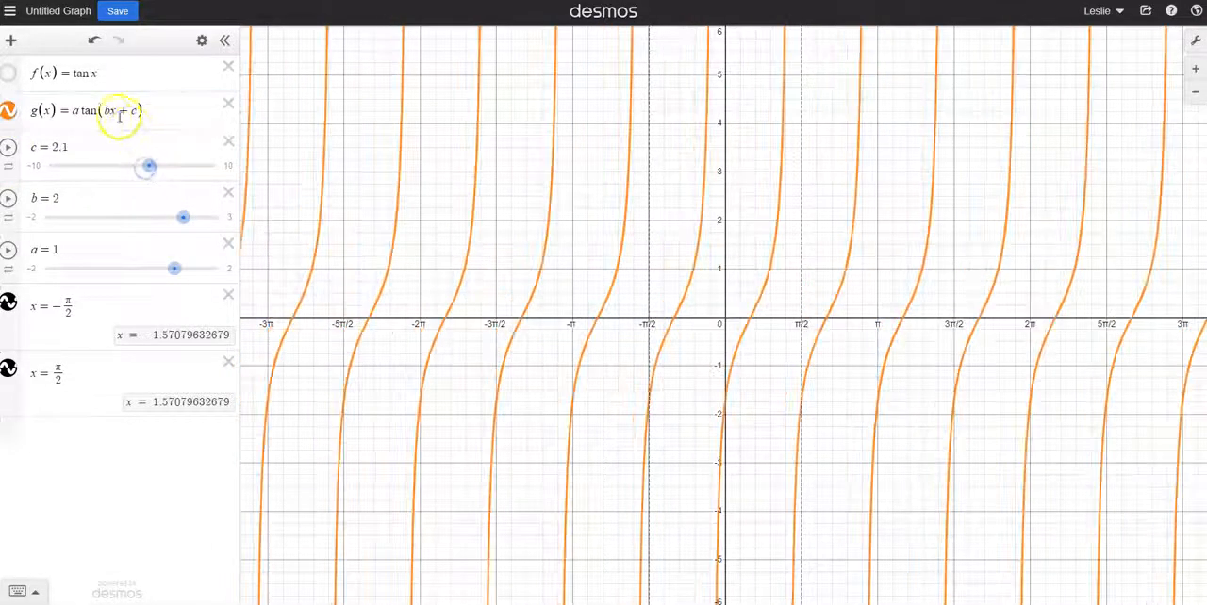
# Shift g(x) horizontally by varying c, and return c to 0
pyautogui.moveTo(130, 111); pyautogui.dragTo(120, 112)
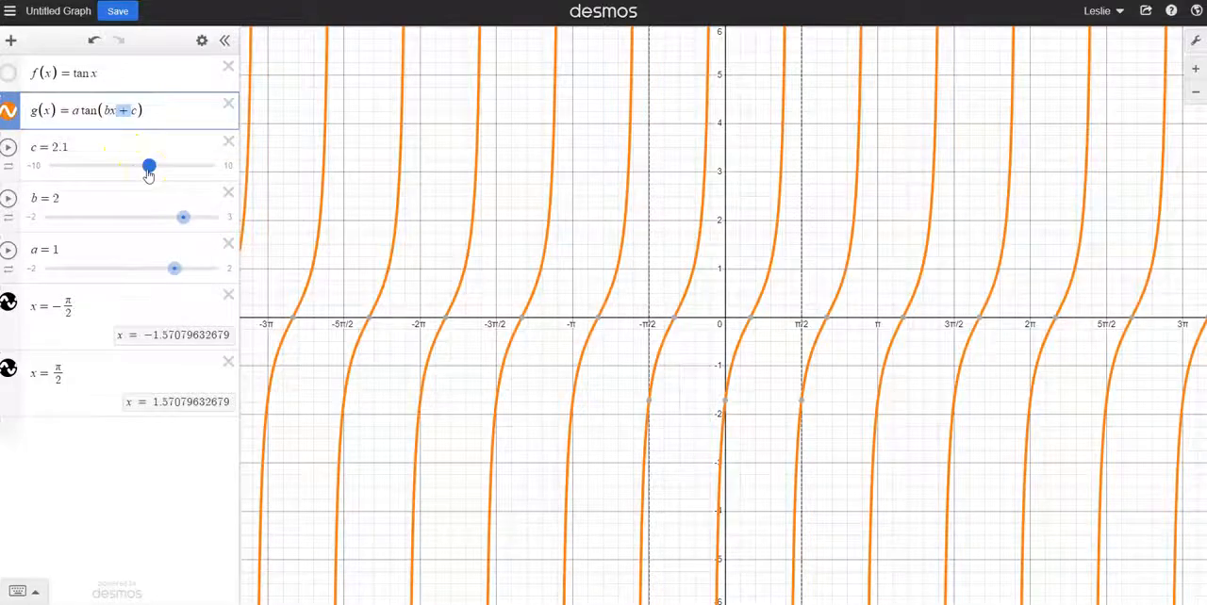
pyautogui.moveTo(148, 174); pyautogui.dragTo(200, 174)
pyautogui.moveTo(174, 171); pyautogui.dragTo(130, 175)
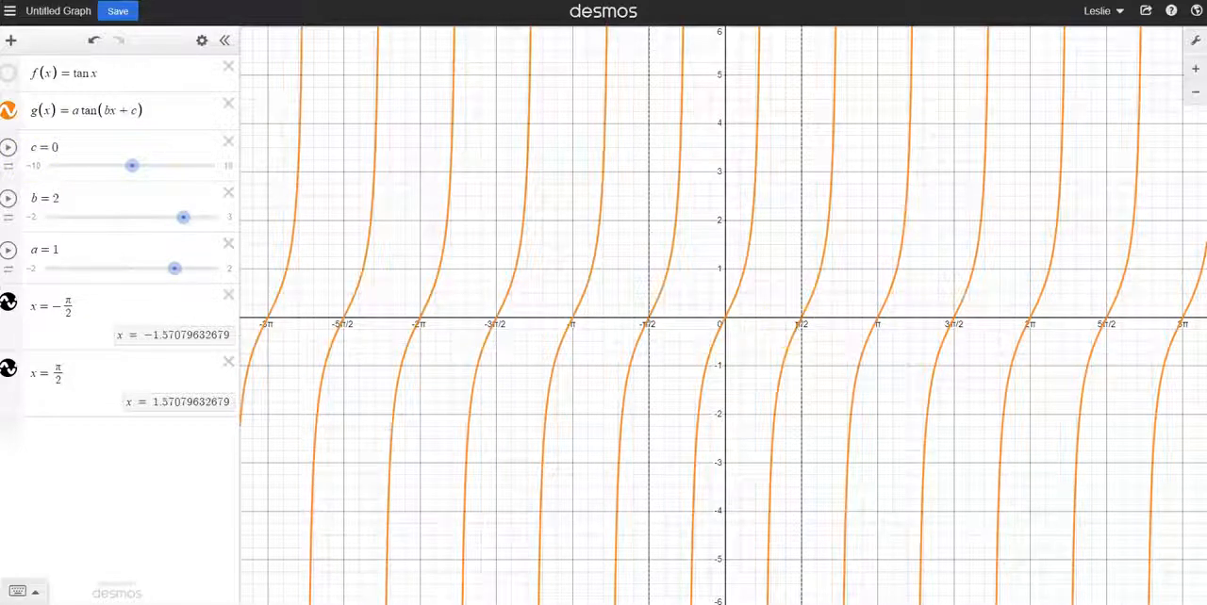
# Limit the slider for c to the range −π to π with a step of π/12
pyautogui.click(35, 166)
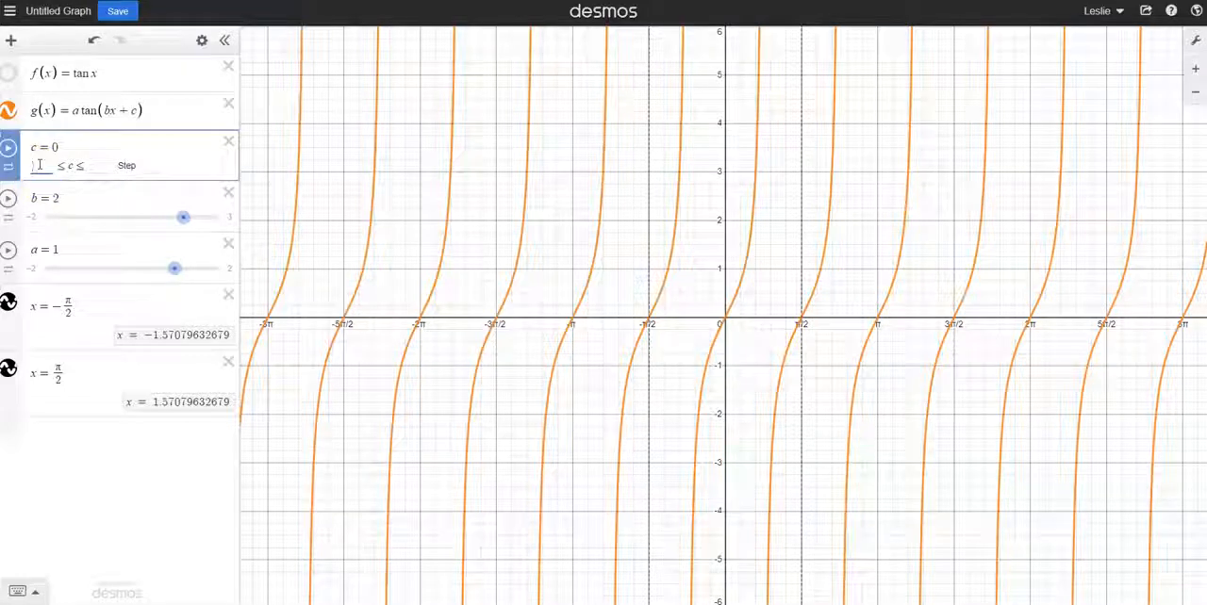
pyautogui.write('-pipi')
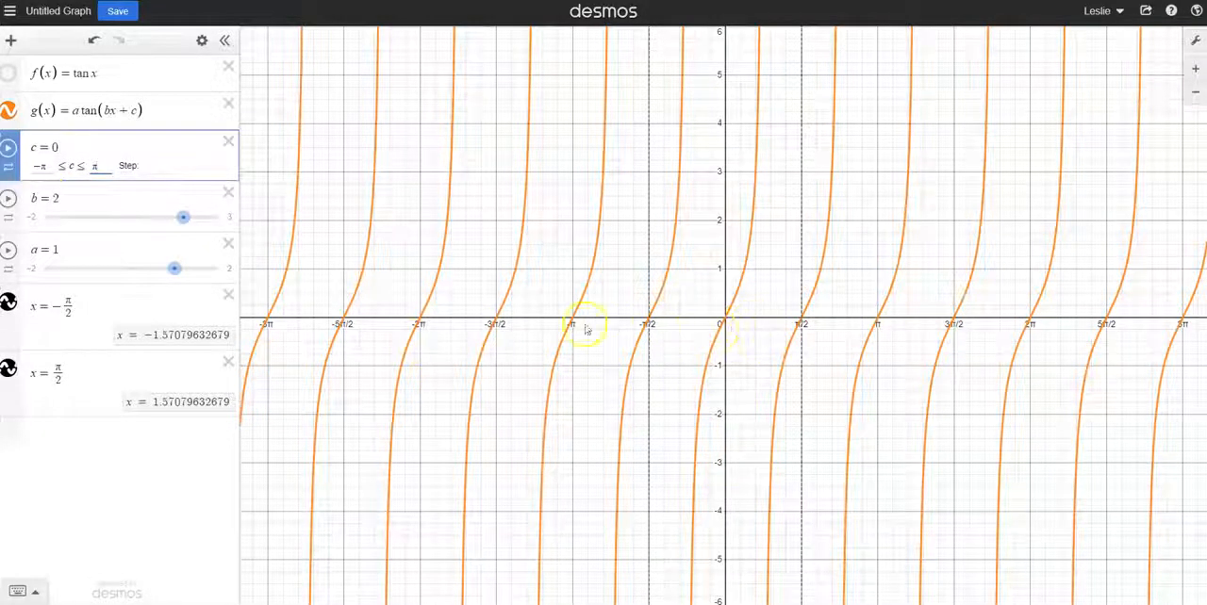
pyautogui.click(726, 323)
pyautogui.moveTo(724, 325); pyautogui.dragTo(577, 327)
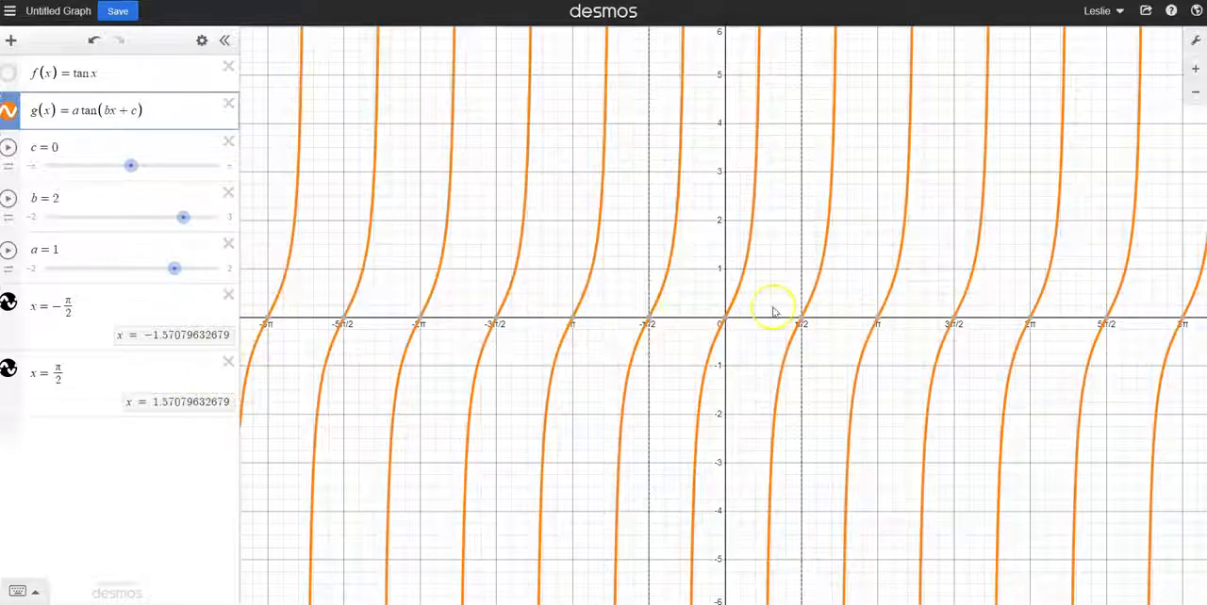
pyautogui.click(52, 146)
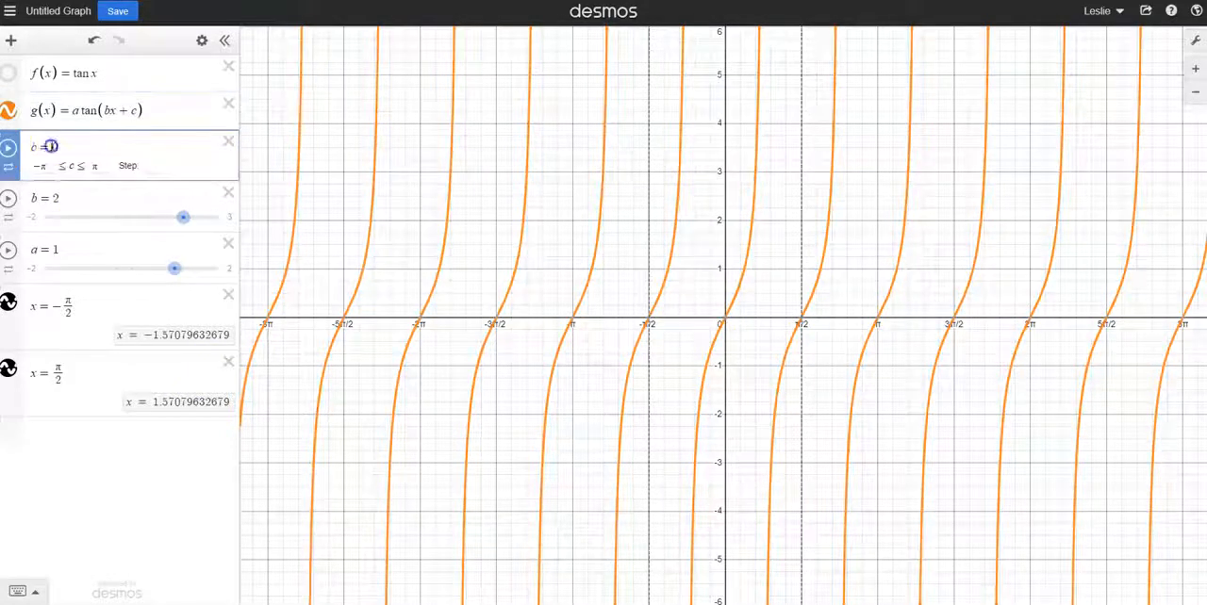
pyautogui.click(153, 166)
pyautogui.write('pi/')
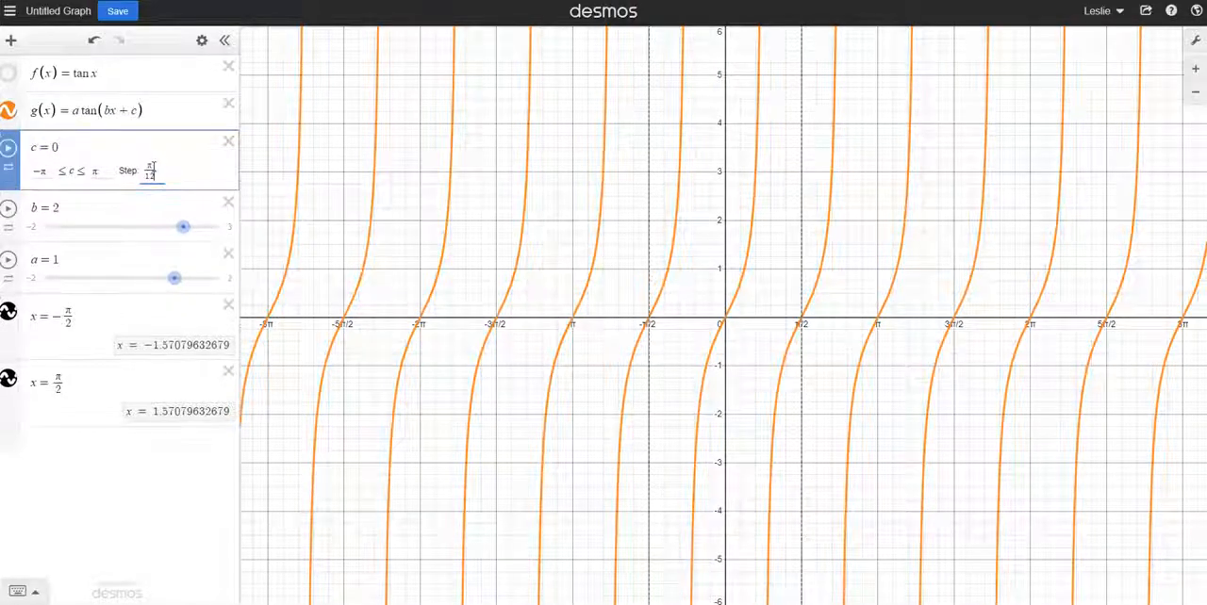
# Animate c and slow its animation to 0.2x speed
pyautogui.click(7, 150)
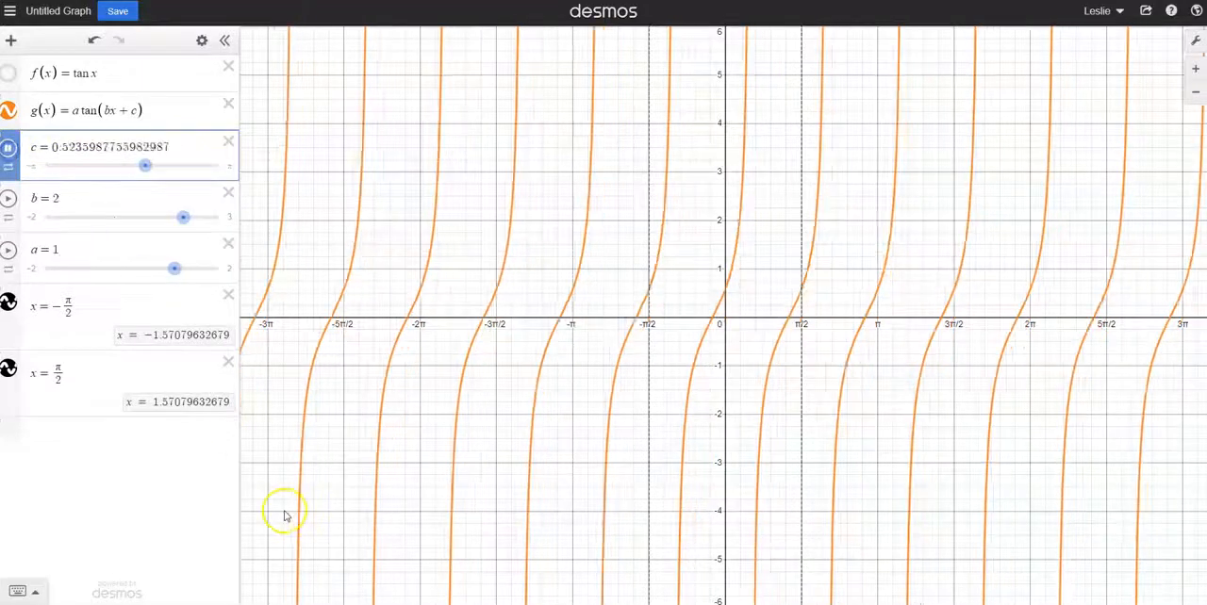
pyautogui.click(10, 168)
pyautogui.click(88, 217)
pyautogui.click(88, 218)
pyautogui.click(89, 217)
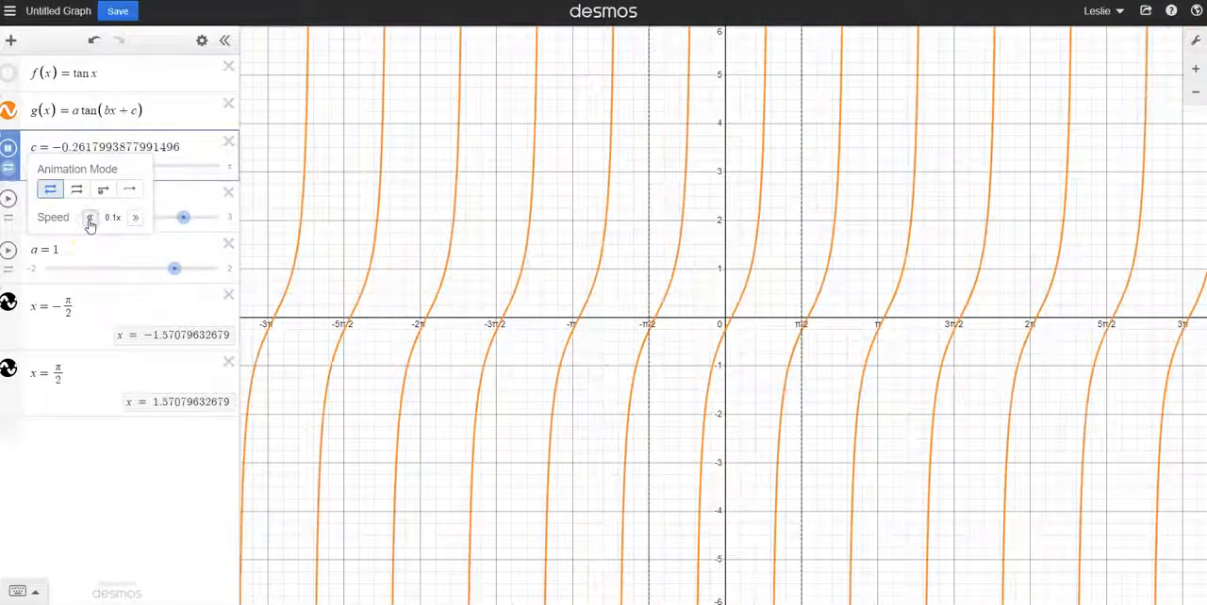
pyautogui.click(135, 217)
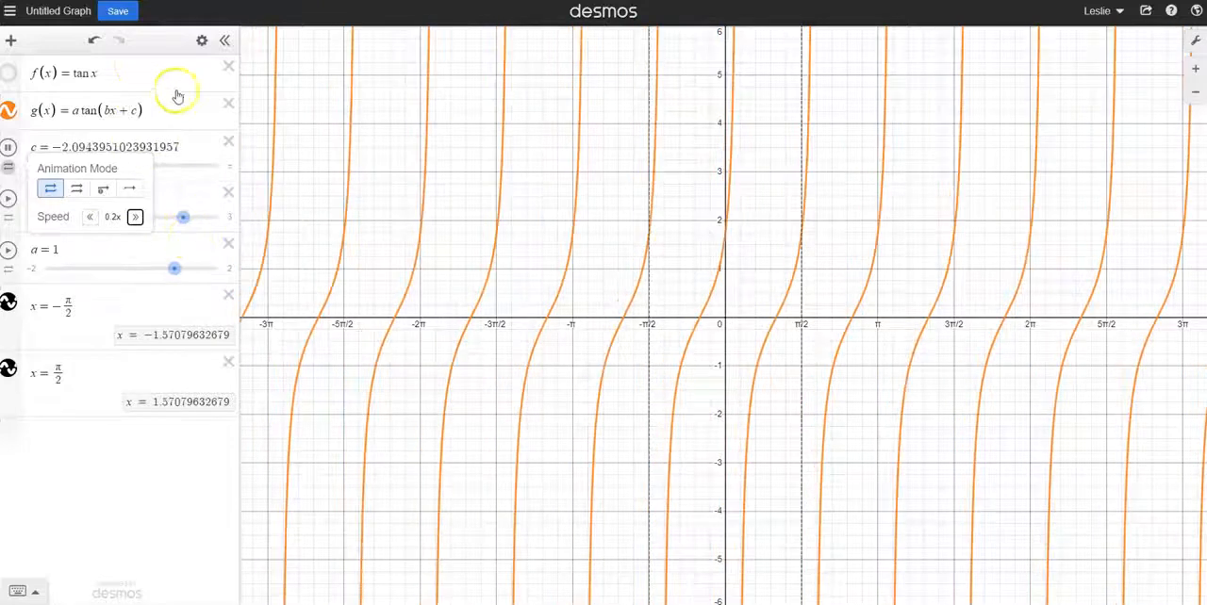
pyautogui.click(137, 83)
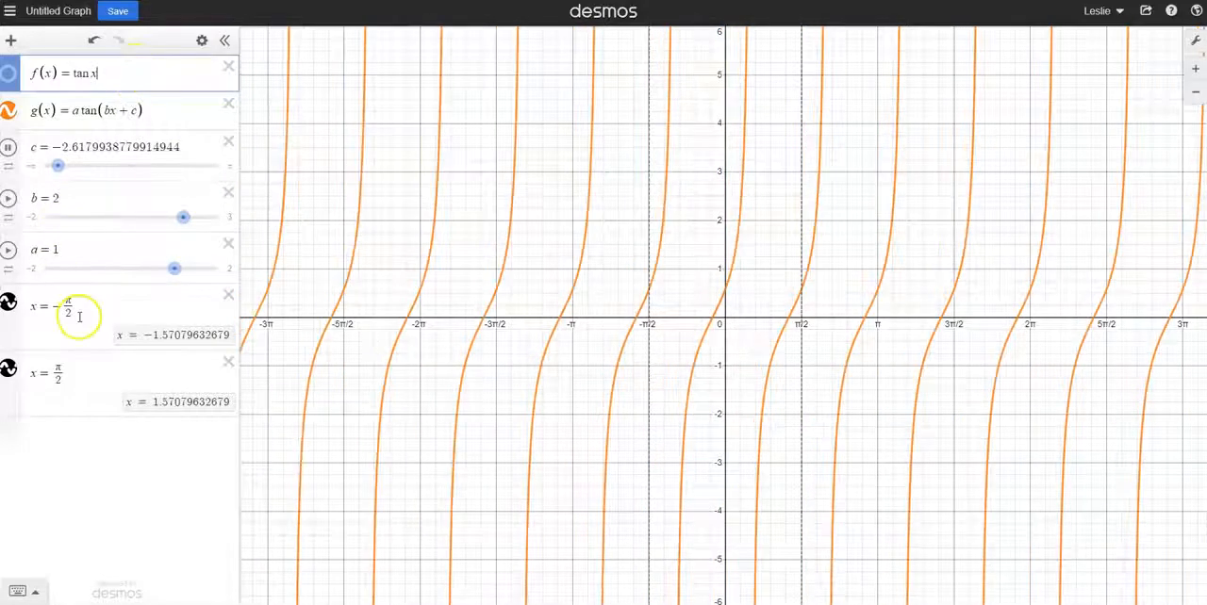
# Stop the animation of c and set c to about 0.5236
pyautogui.click(7, 148)
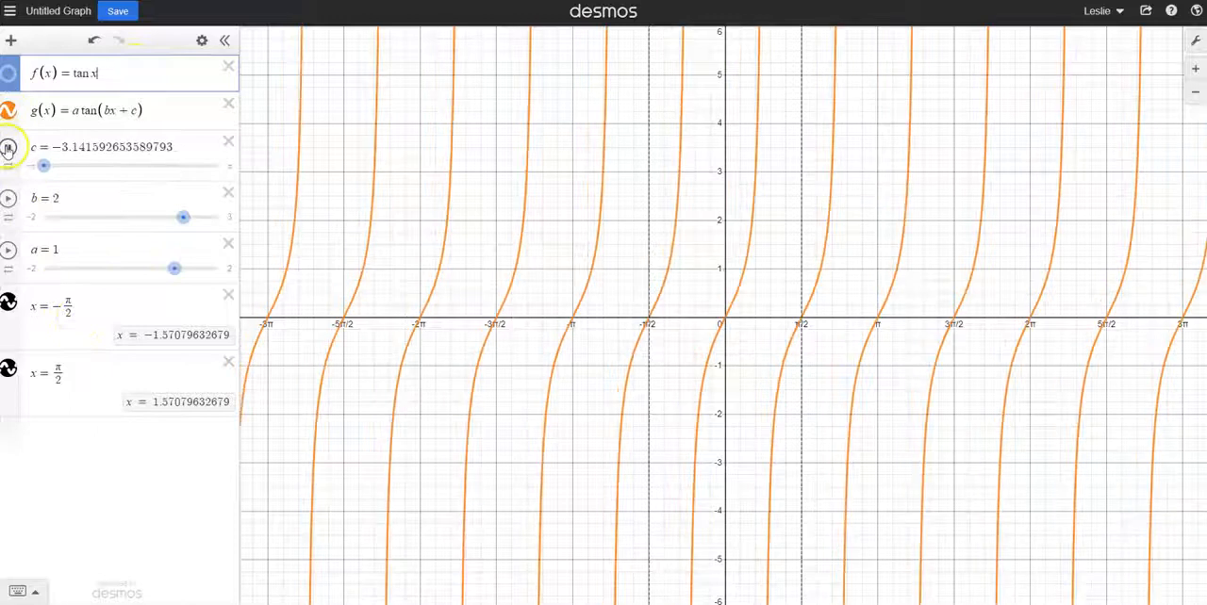
pyautogui.moveTo(48, 164); pyautogui.dragTo(37, 164)
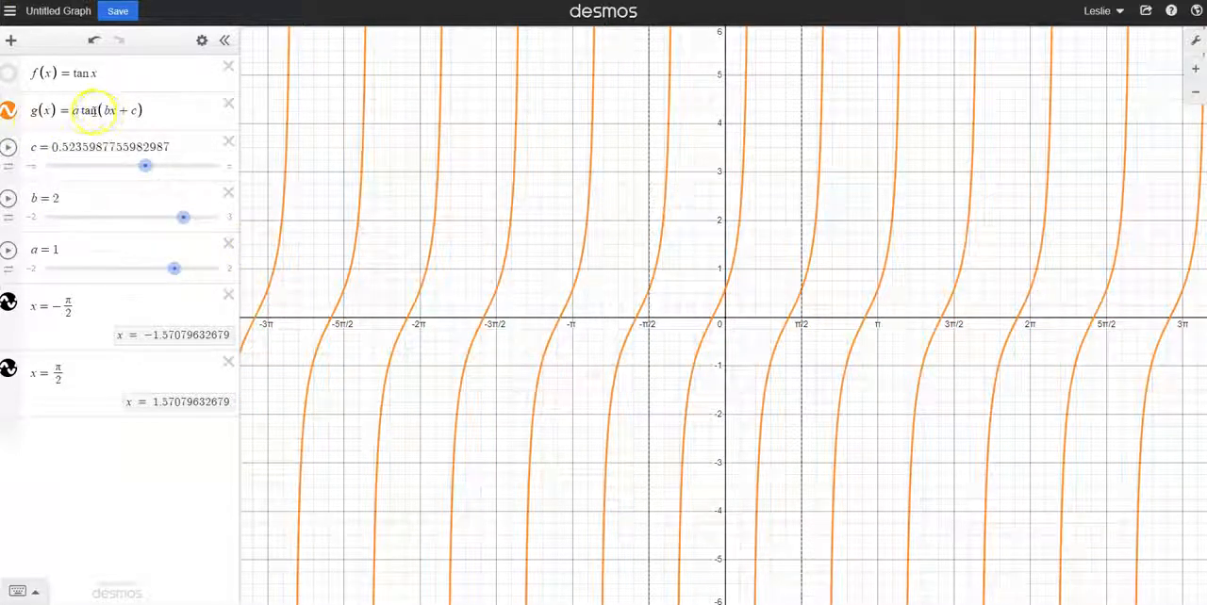
# Change g(x) to a tan(bx + c) + d and add a slider for d
pyautogui.click(149, 110)
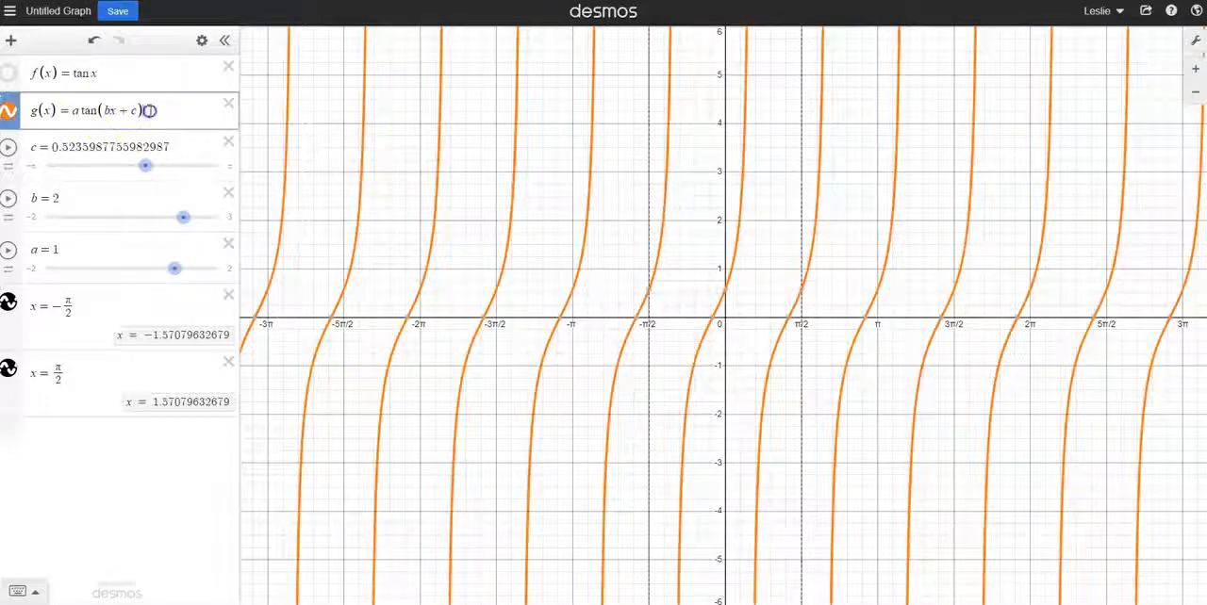
pyautogui.write('+d')
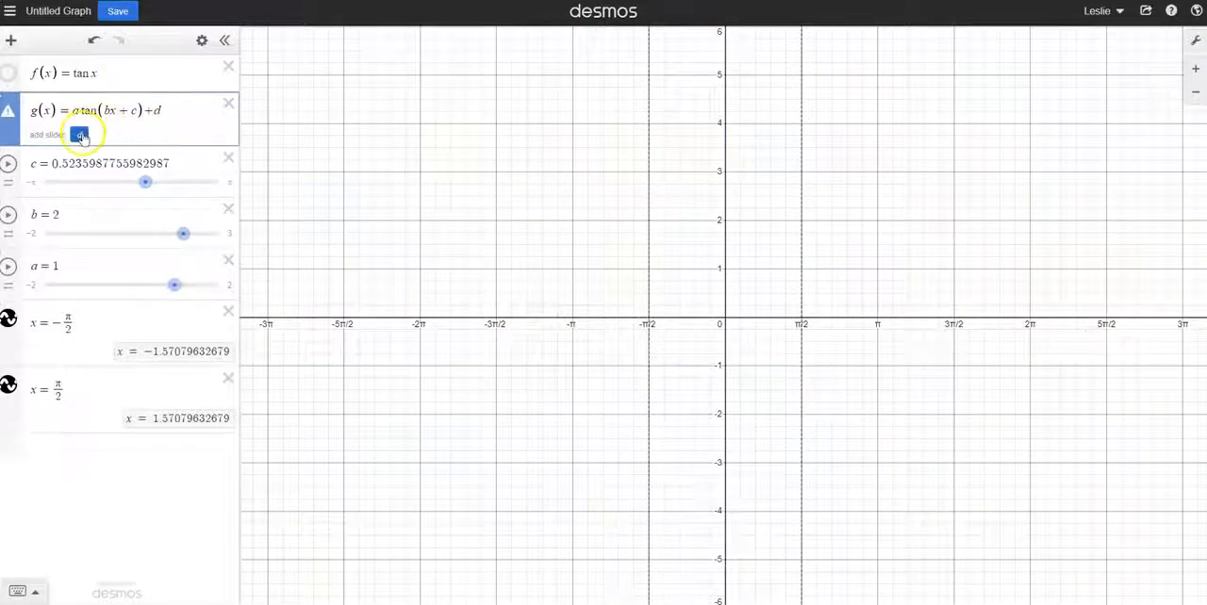
pyautogui.click(81, 133)
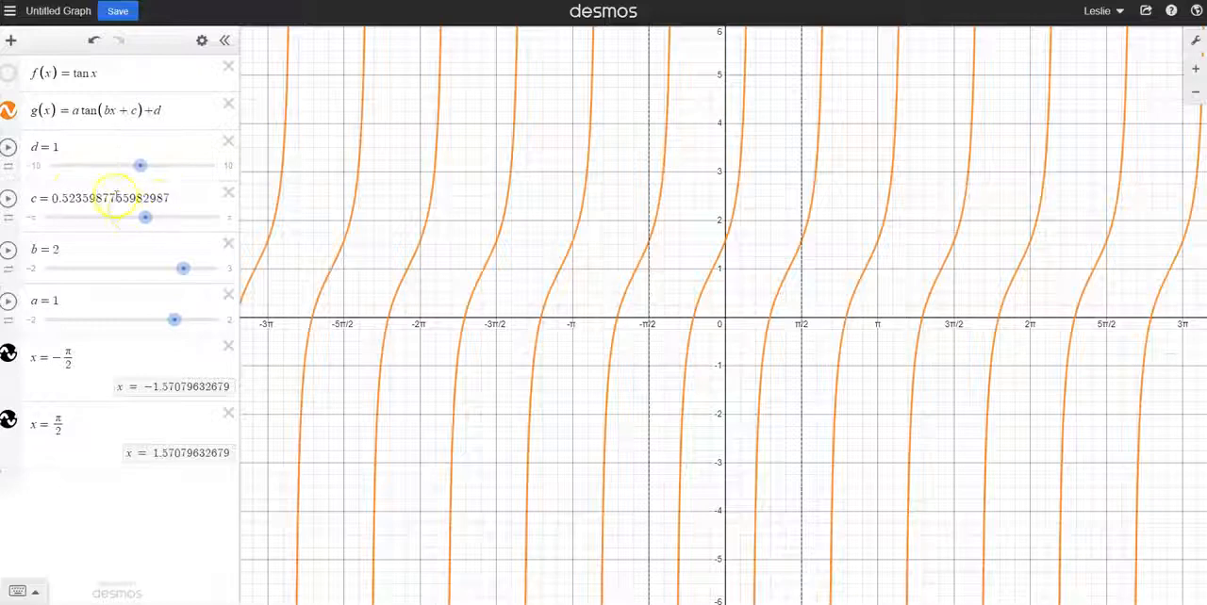
# Reset g(x) to the parent tangent curve by setting d to 0, c to 0 and b to 1
pyautogui.moveTo(139, 165); pyautogui.dragTo(132, 166)
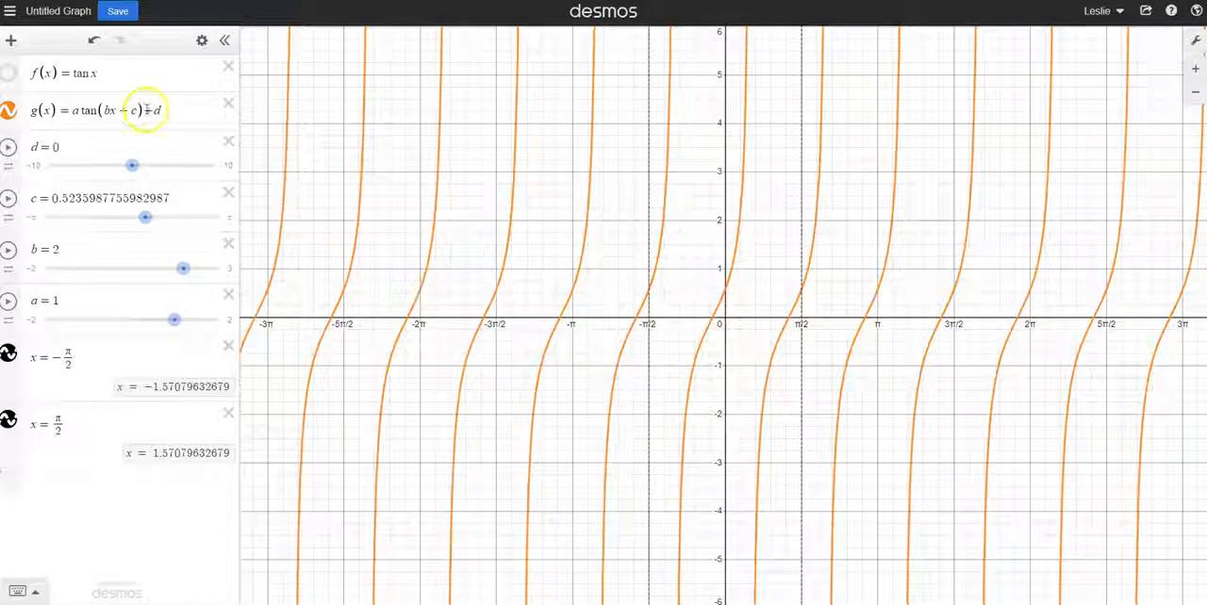
pyautogui.moveTo(146, 218); pyautogui.dragTo(133, 221)
pyautogui.moveTo(181, 269); pyautogui.dragTo(147, 268)
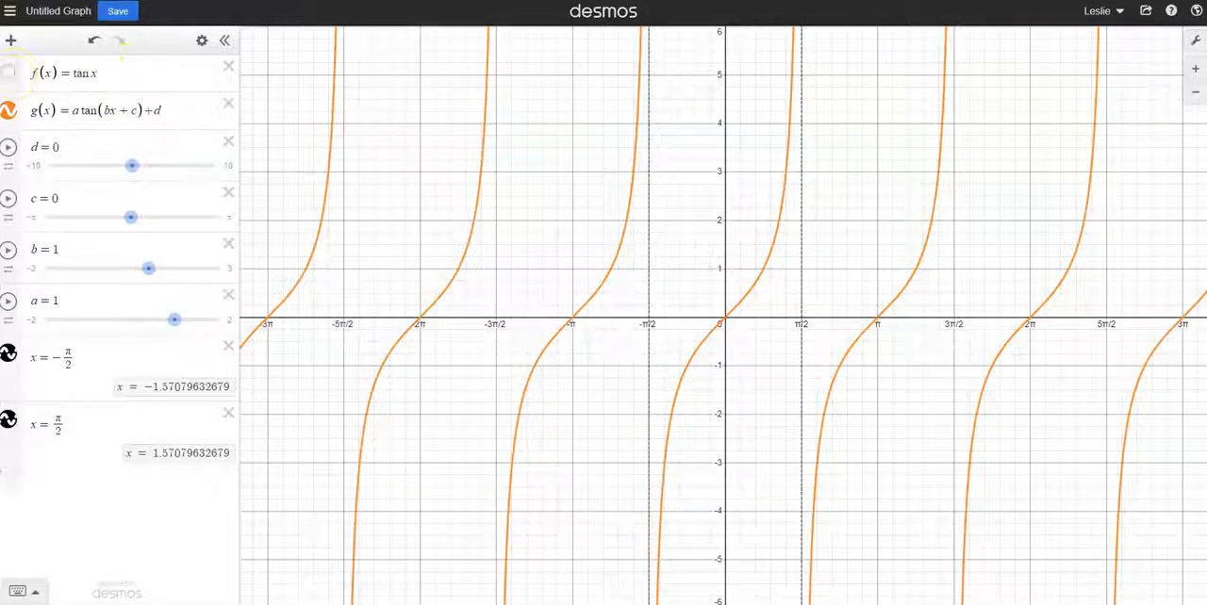
# Show the graph of f(x) again and shift g(x) vertically by setting d to 2.2
pyautogui.click(9, 73)
pyautogui.click(120, 81)
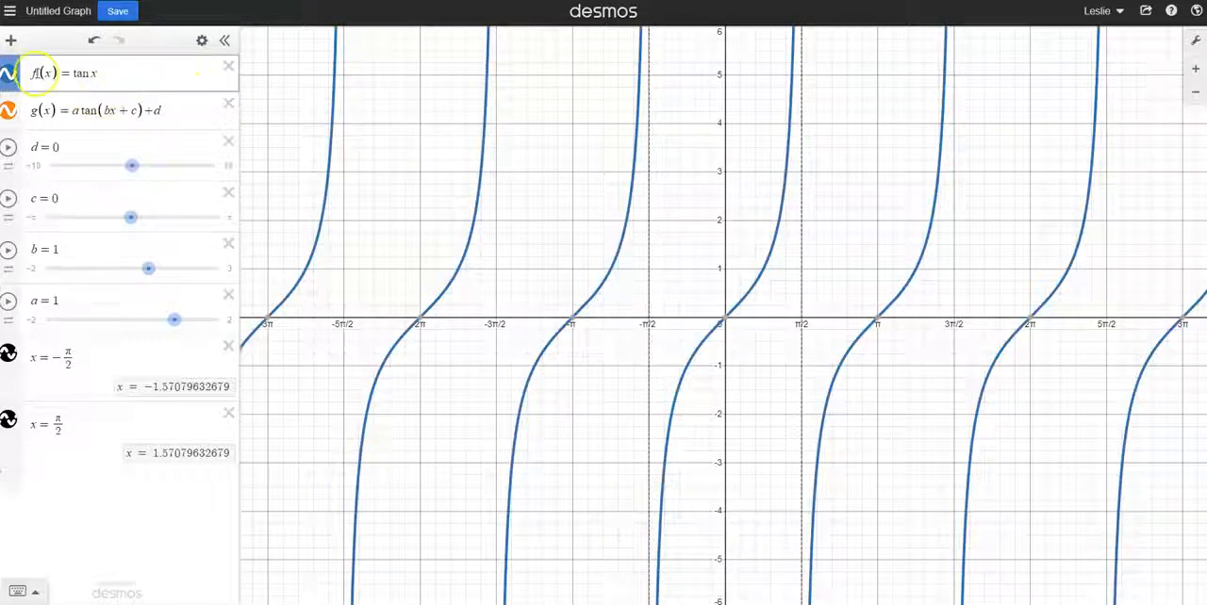
pyautogui.click(9, 73)
pyautogui.click(9, 74)
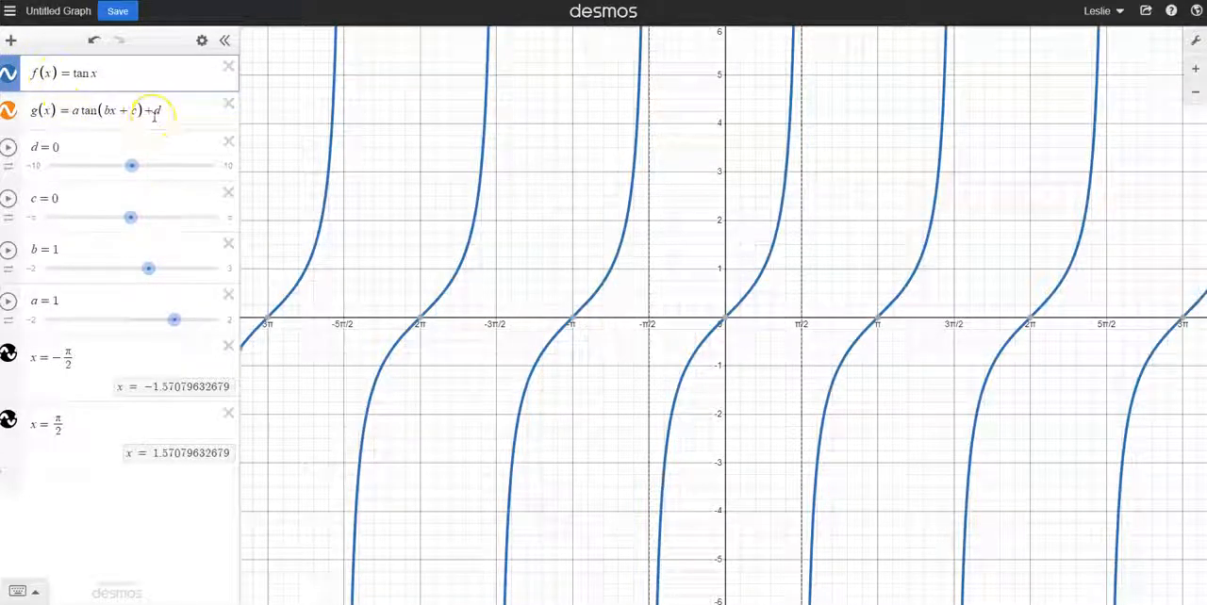
pyautogui.moveTo(132, 170)
pyautogui.mouseDown()
pyautogui.moveTo(144, 173)
pyautogui.moveTo(110, 179)
pyautogui.moveTo(151, 179)
pyautogui.mouseUp()
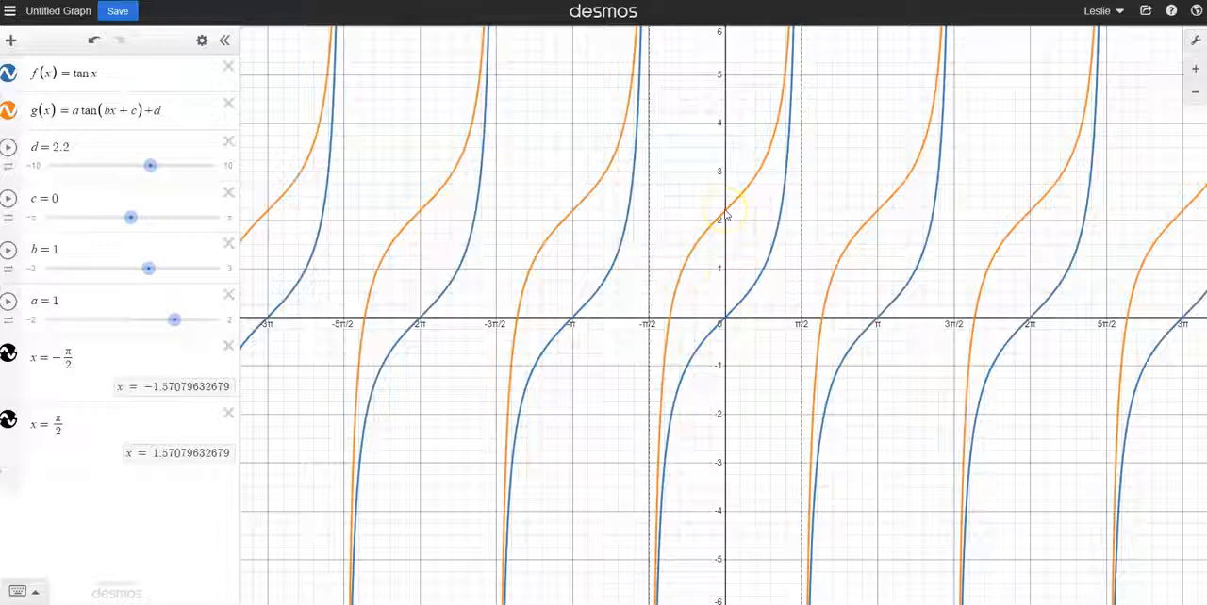
pyautogui.click(112, 17)
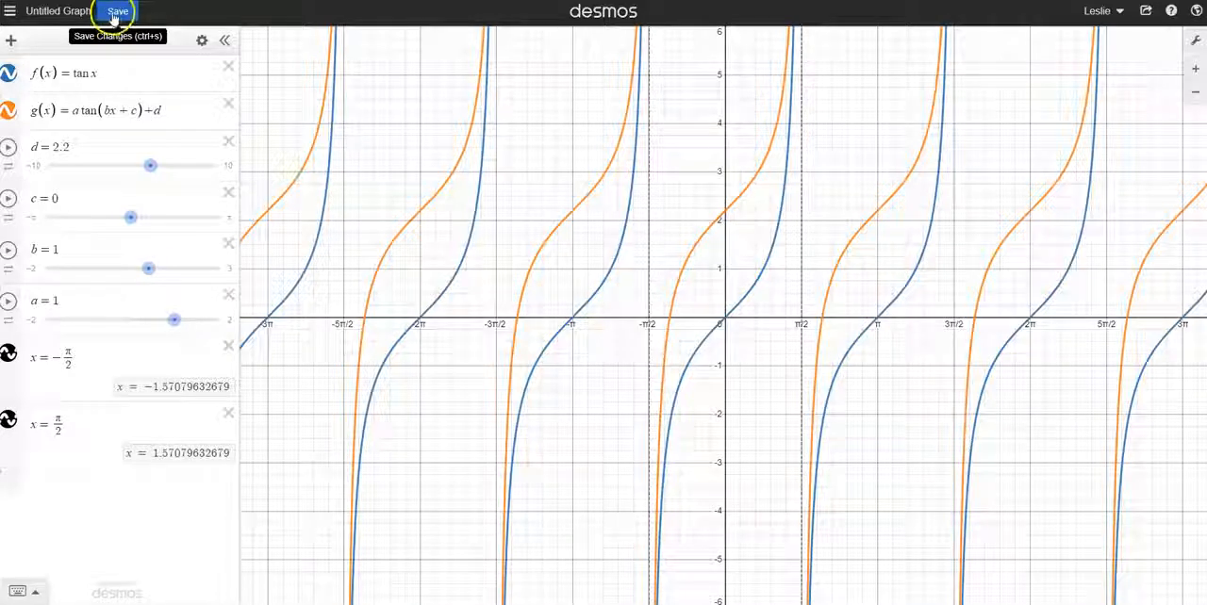
pyautogui.click(120, 17)
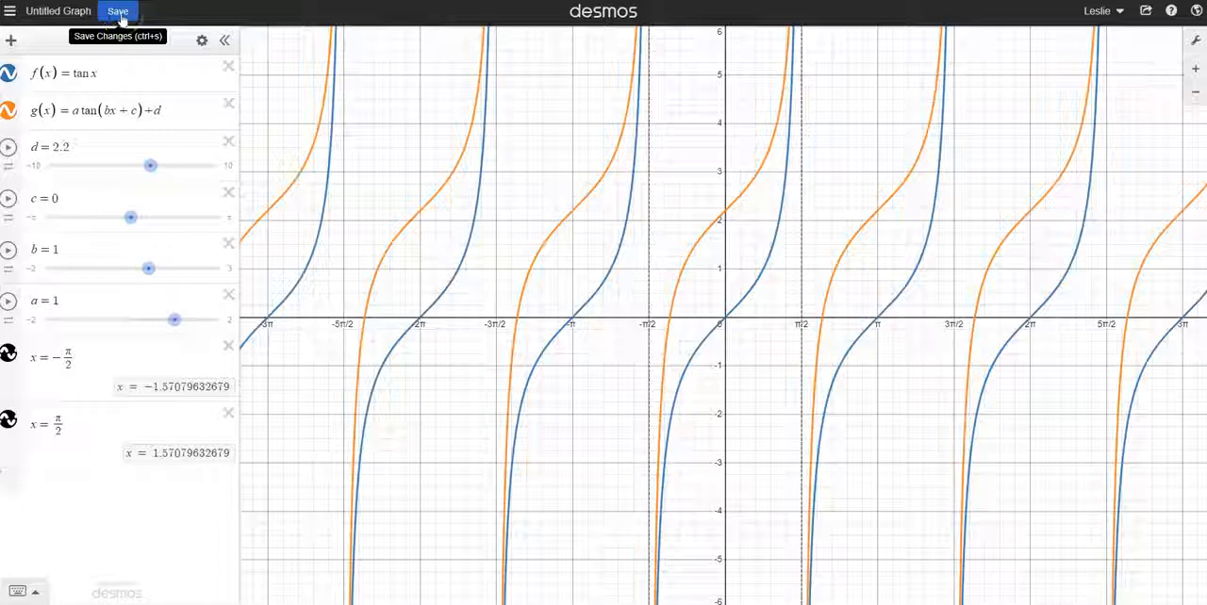